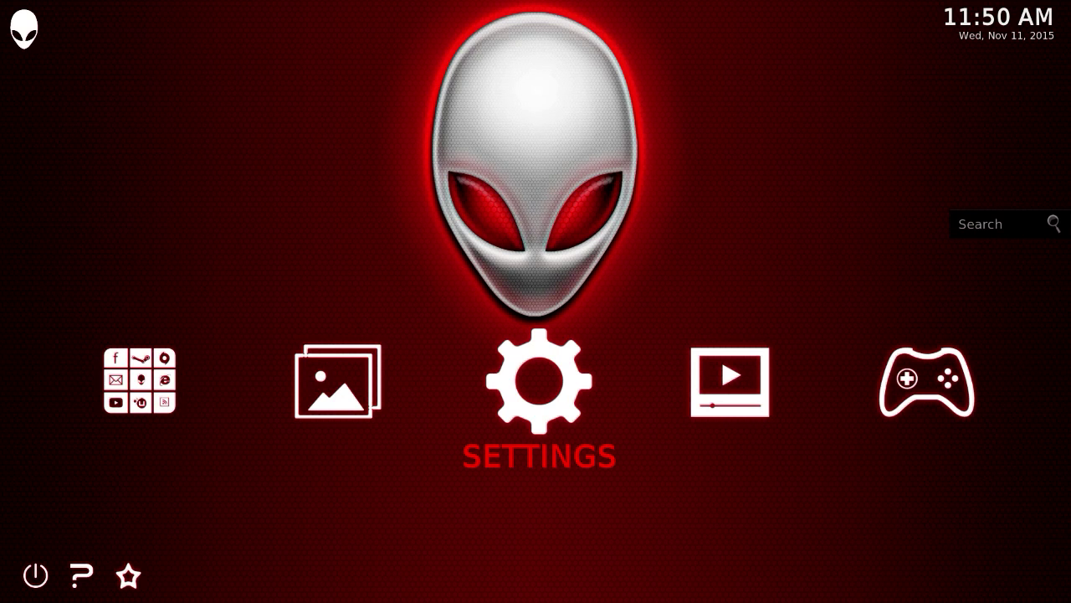
# Step: Open the Appearance settings and enter the skin options list
pyautogui.press('Return')
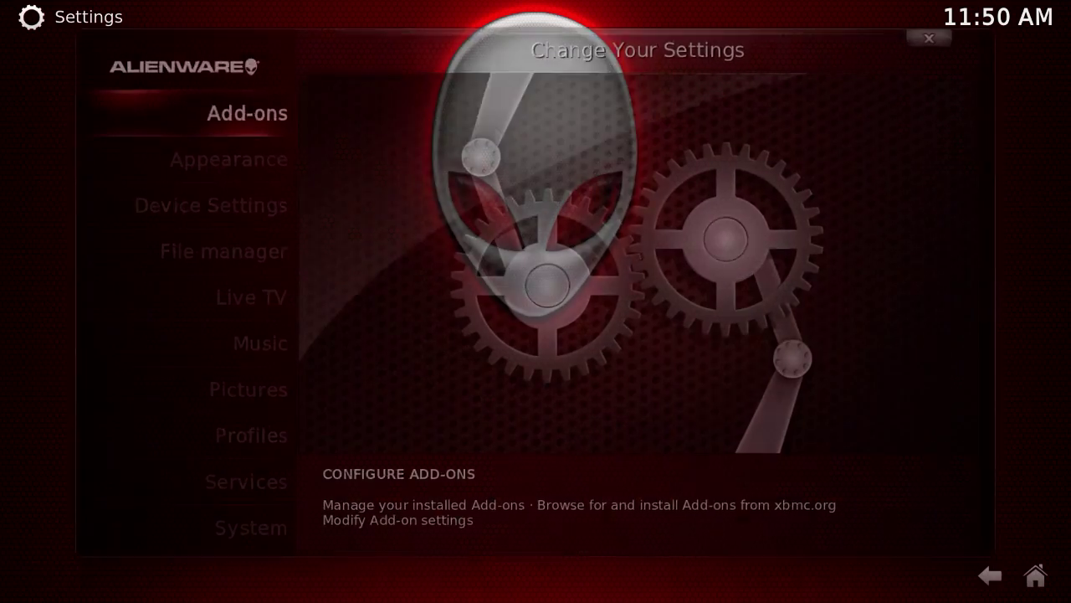
pyautogui.press('Down')
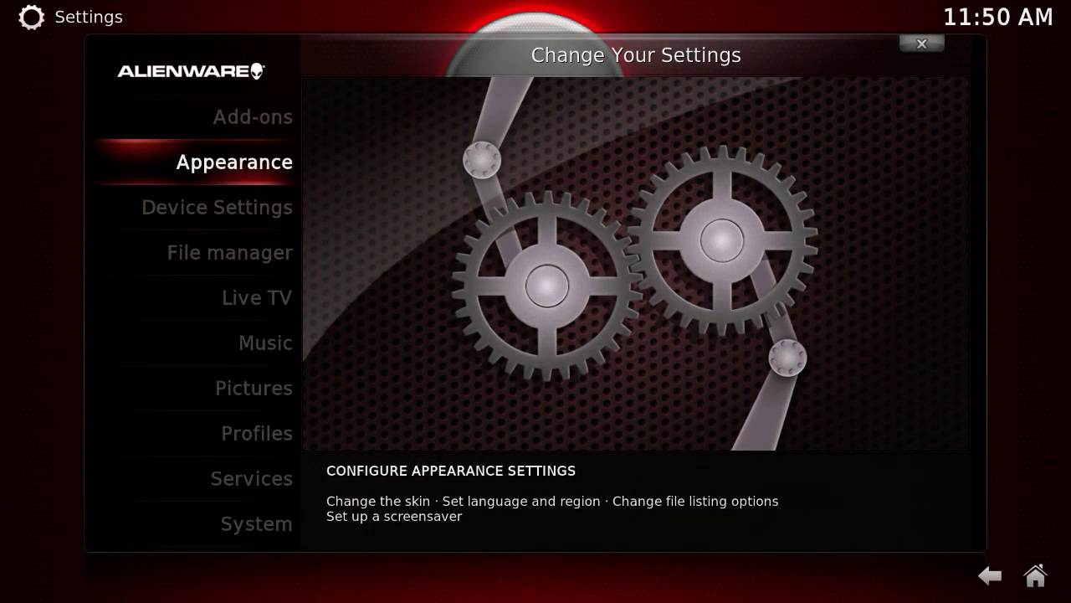
pyautogui.press('Return')
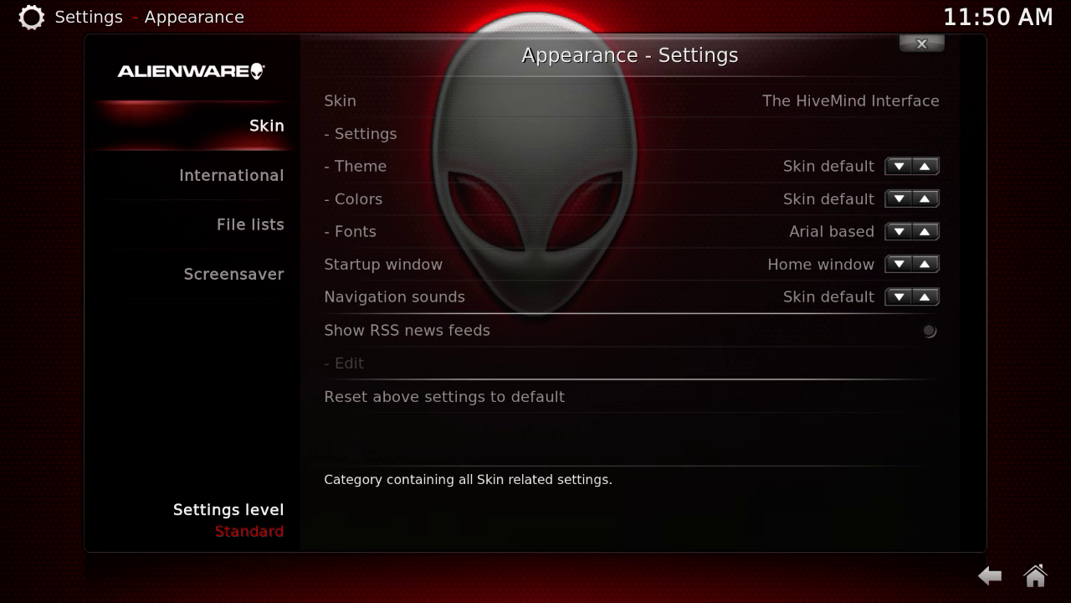
pyautogui.press('Right')
pyautogui.press('Down')
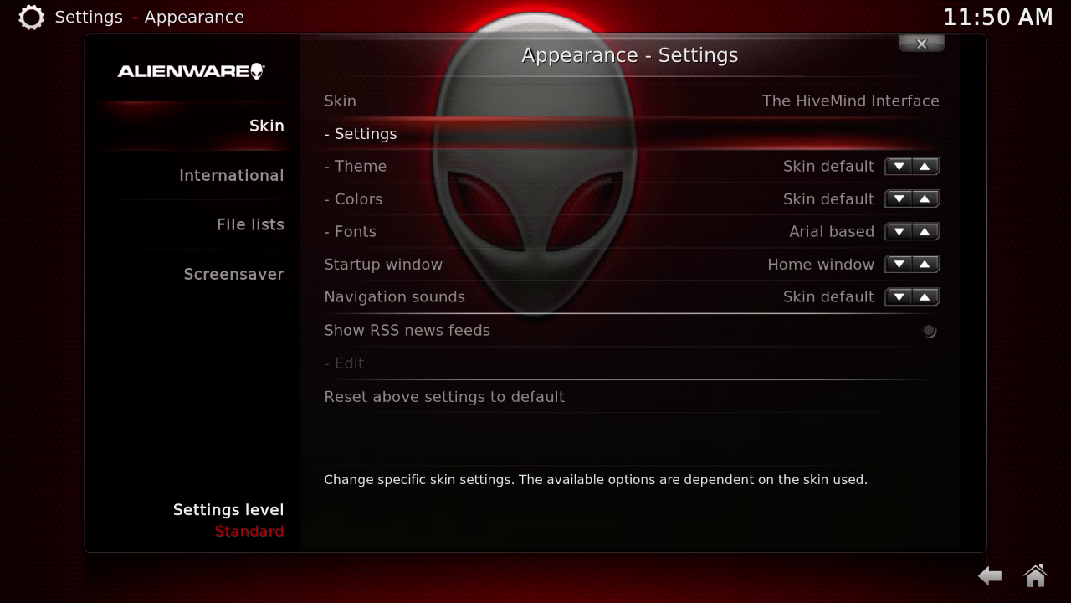
pyautogui.press('Left')
pyautogui.press('Down')
pyautogui.press('Up')
pyautogui.press('Right')
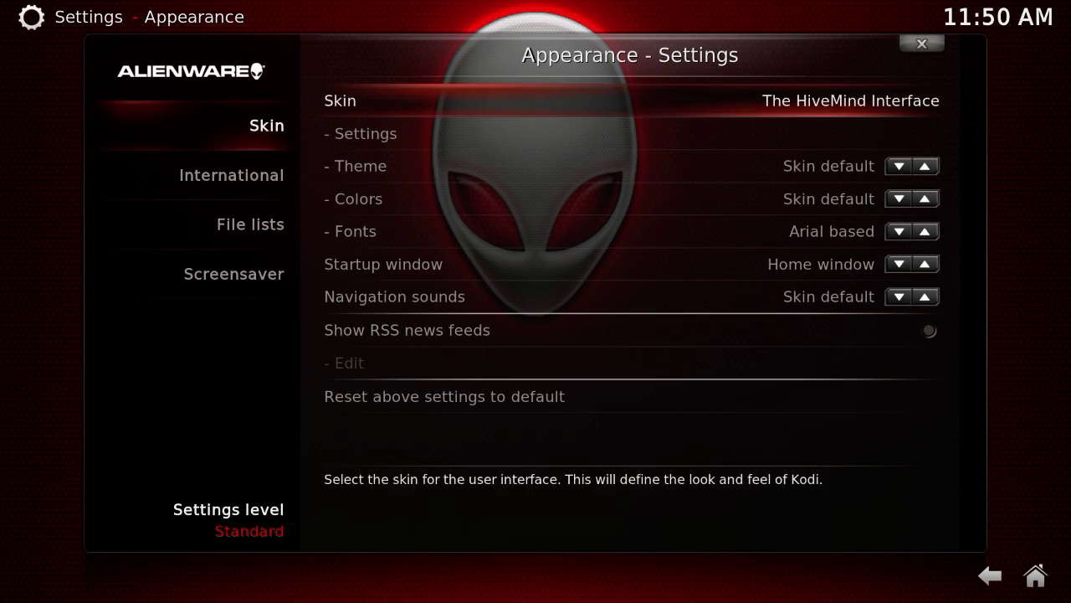
# Step: Set the skin's navigation sounds to Off
pyautogui.press('Down')
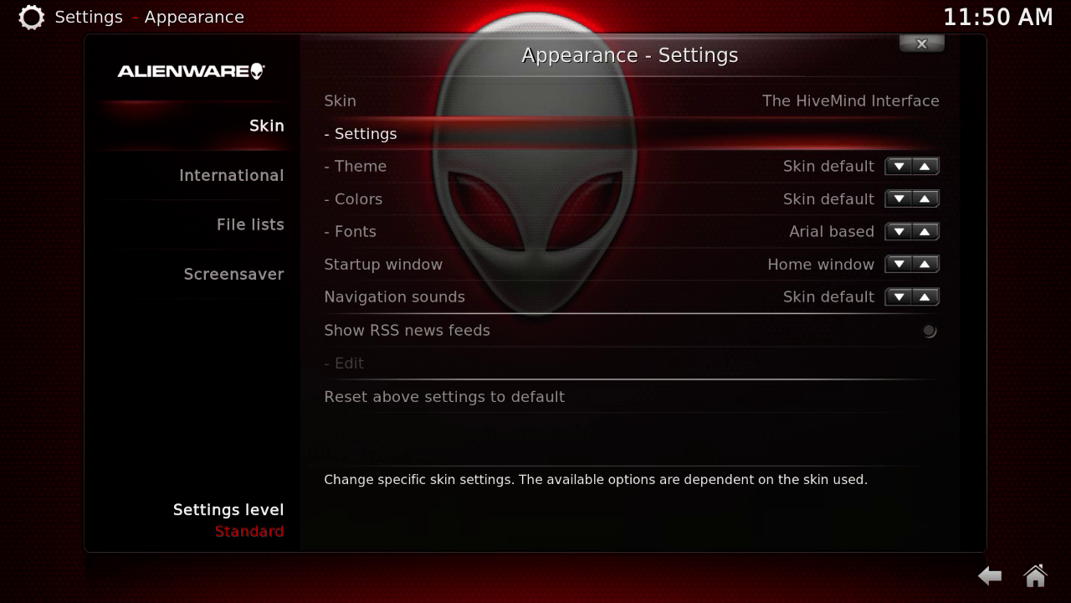
pyautogui.press('Down')
pyautogui.press('Down')
pyautogui.press('Down')
pyautogui.press('Down')
pyautogui.press('Down')
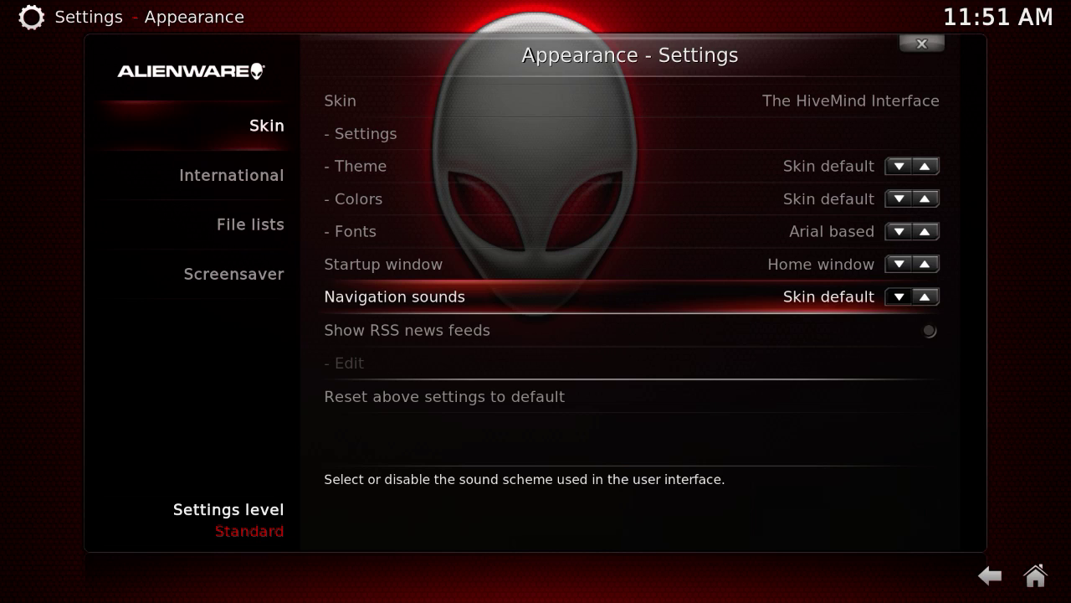
pyautogui.press('Left')
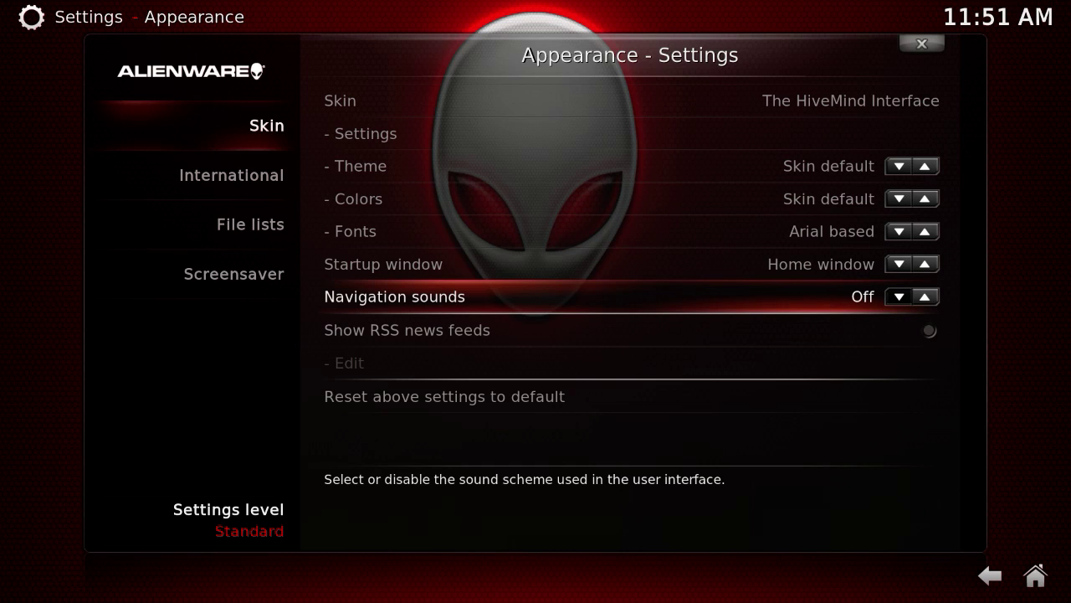
pyautogui.press('Up')
pyautogui.press('Up')
pyautogui.press('Up')
pyautogui.press('Up')
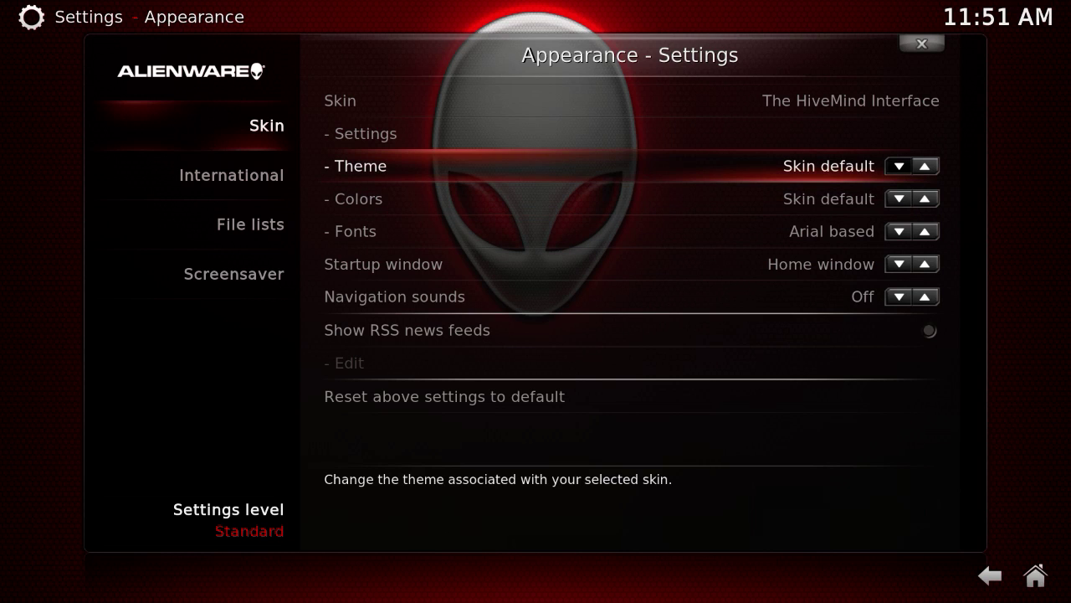
pyautogui.press('Down')
pyautogui.press('Down')
pyautogui.press('Down')
pyautogui.press('Down')
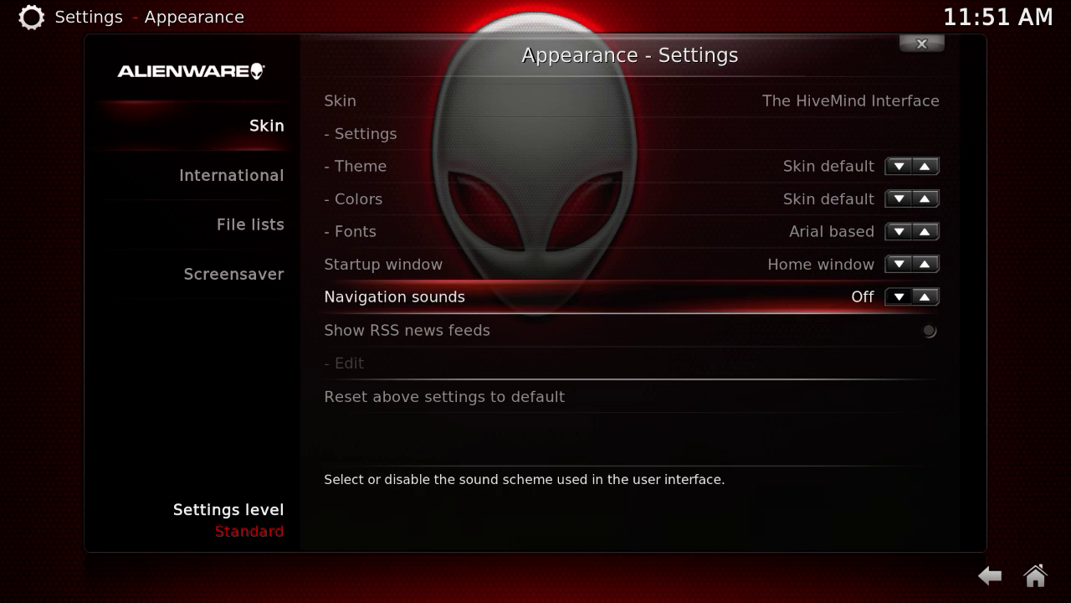
# Step: Set the skin theme to Green
pyautogui.press('Up')
pyautogui.press('Up')
pyautogui.press('Up')
pyautogui.press('Up')
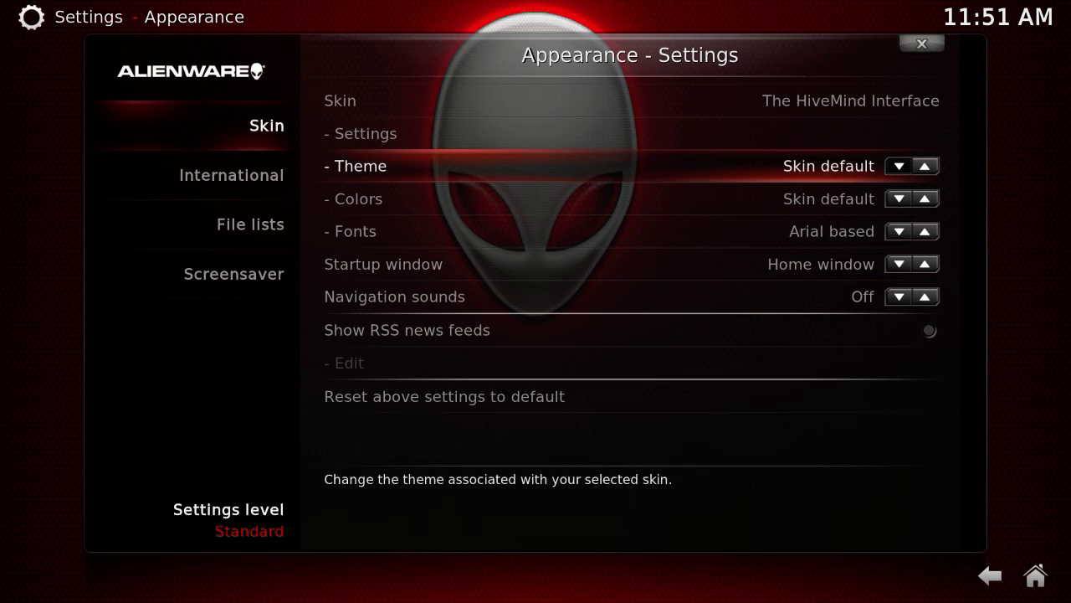
pyautogui.press('Right')
pyautogui.press('Right')
pyautogui.press('Right')
pyautogui.press('Right')
pyautogui.press('Right')
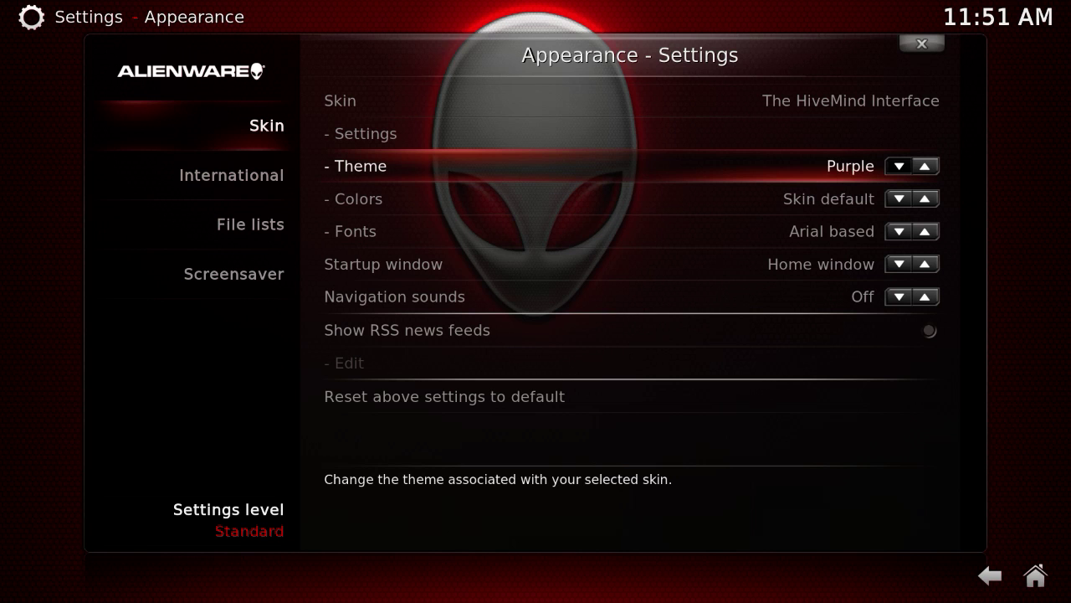
pyautogui.press('Right')
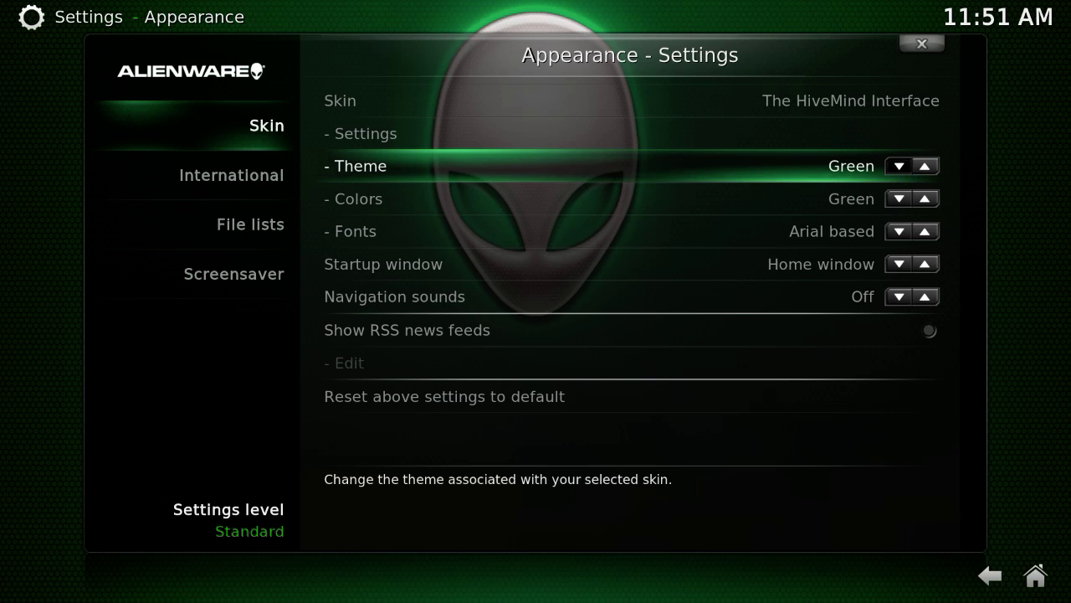
# Step: Set the skin colors to Blue under the Green theme and return to the home screen to preview them
pyautogui.press('Down')
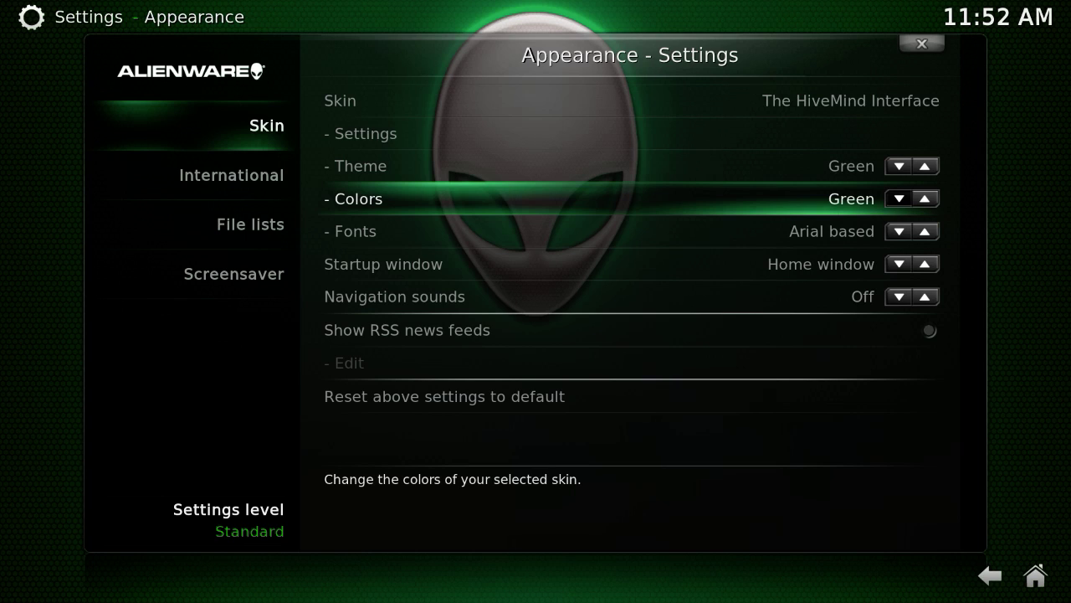
pyautogui.press('Left')
pyautogui.press('Escape')
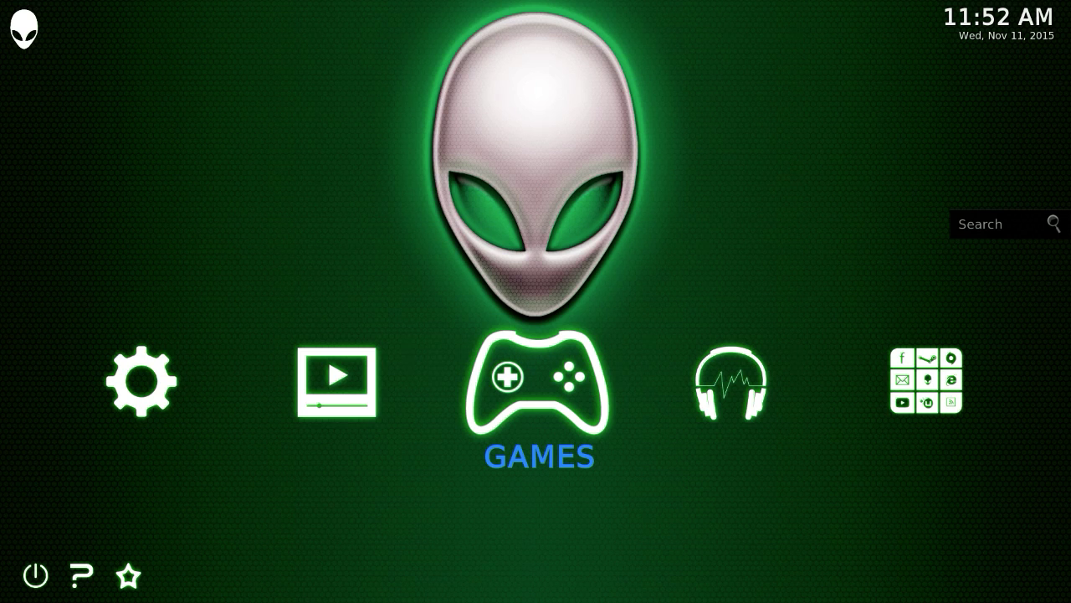
# Step: Reopen the Appearance settings from the home screen and go to the skin's theme option
pyautogui.press('Left')
pyautogui.press('Left')
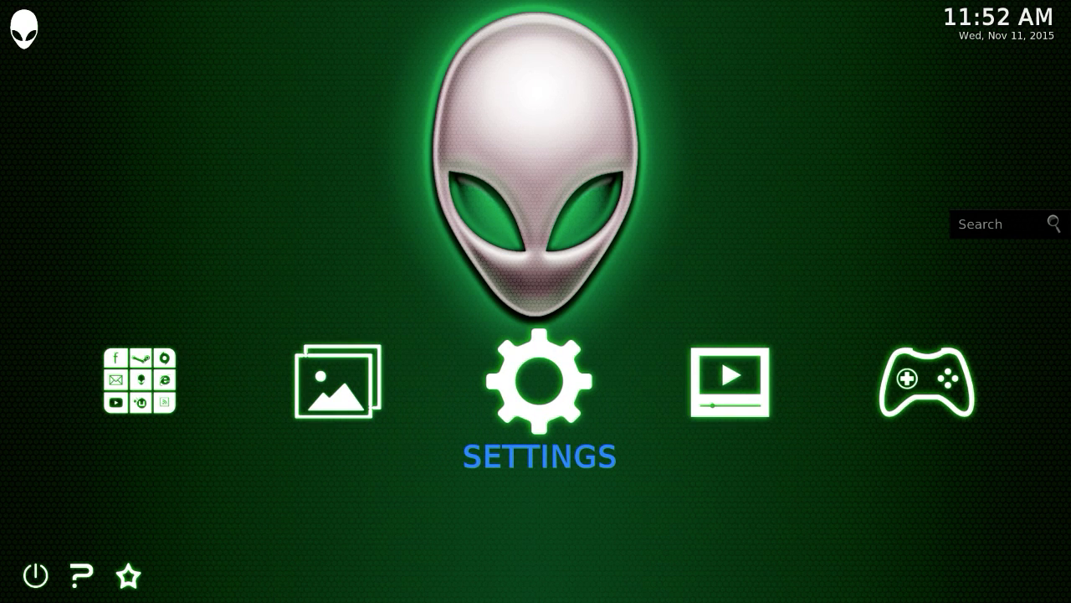
pyautogui.press('Return')
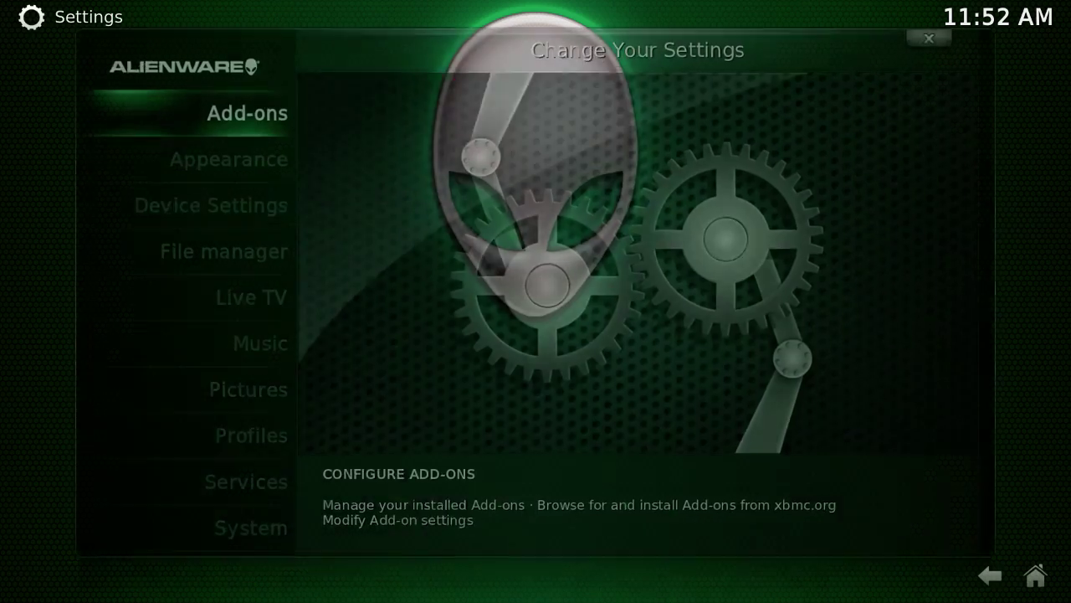
pyautogui.press('Down')
pyautogui.press('Return')
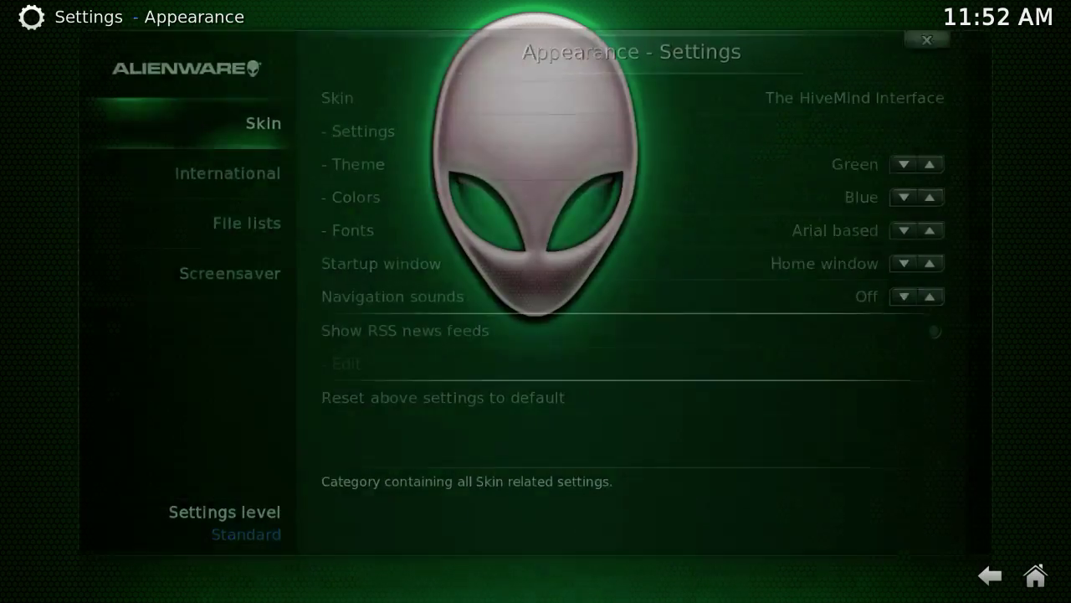
pyautogui.press('Right')
pyautogui.press('Down')
pyautogui.press('Down')
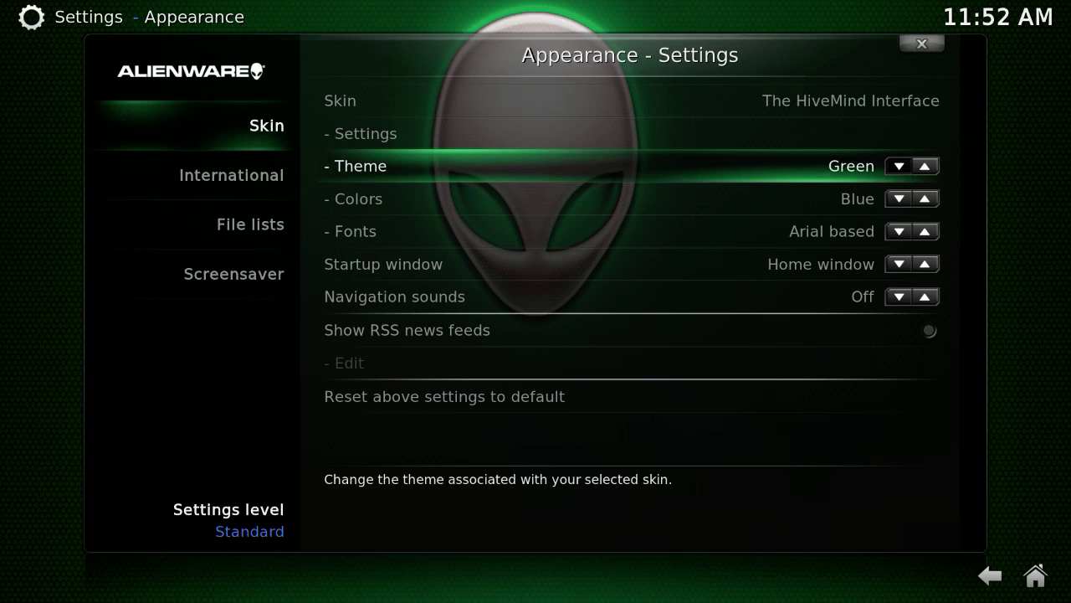
# Step: Preview the skin colors Skin default, Yellow, Silver, Purple, Pink and Orange, ending on Green
pyautogui.press('Down')
pyautogui.press('Left')
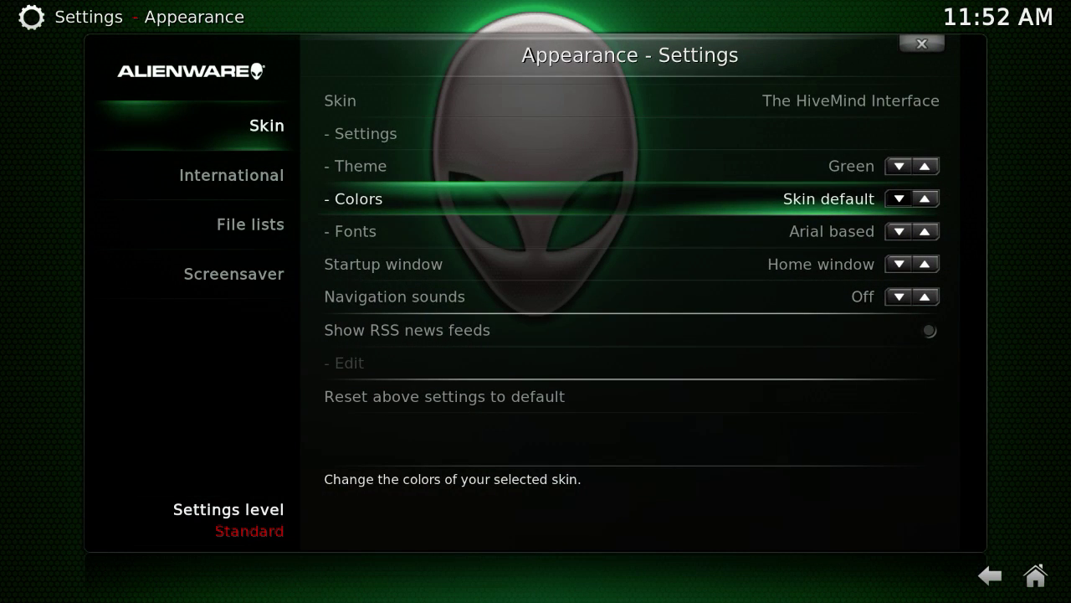
pyautogui.press('Left')
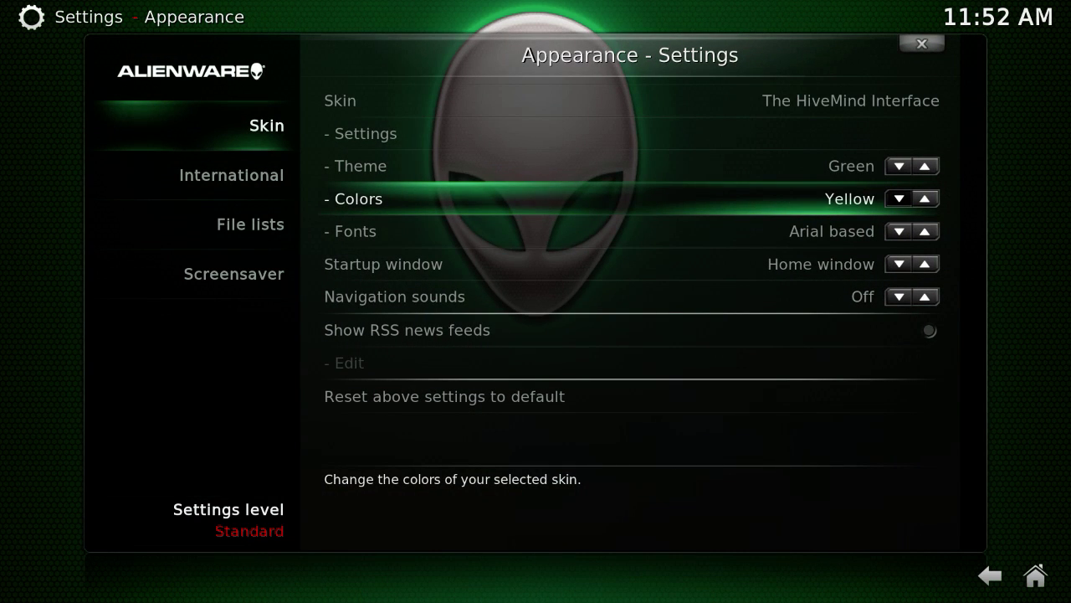
pyautogui.press('Left')
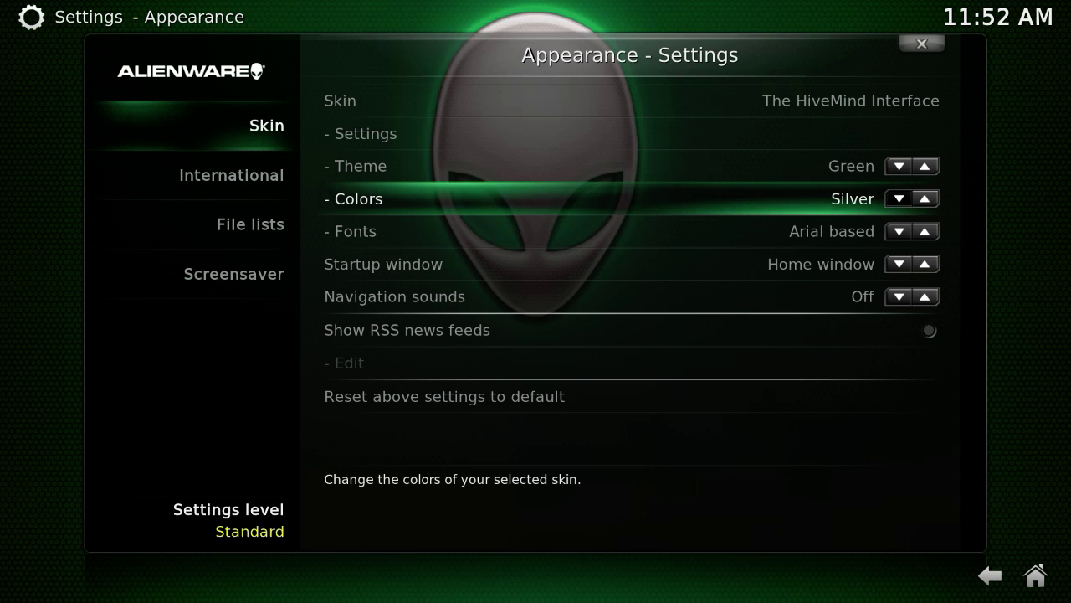
pyautogui.press('Left')
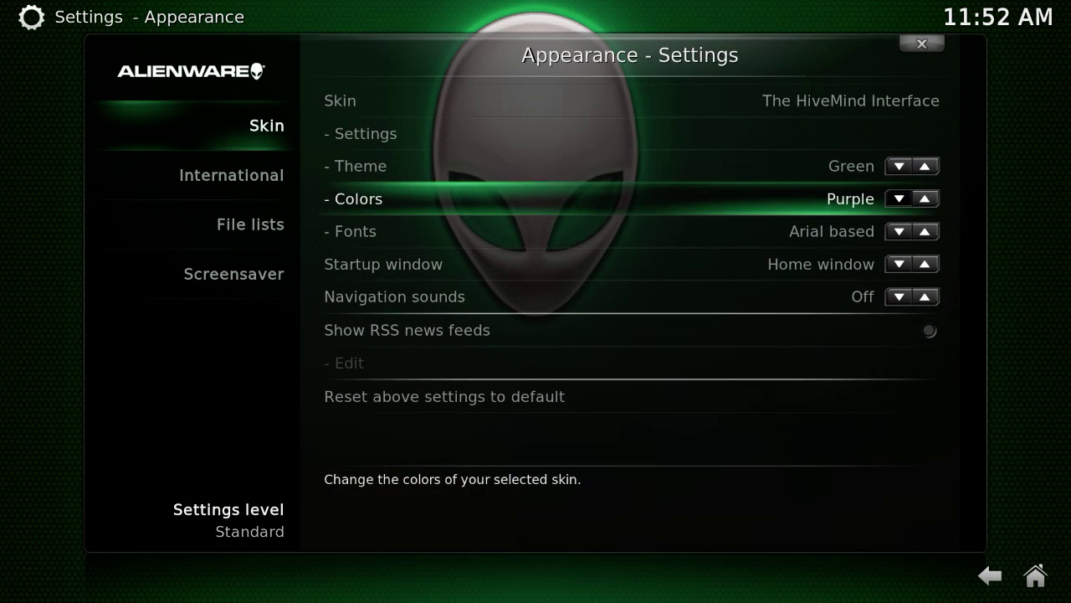
pyautogui.press('Left')
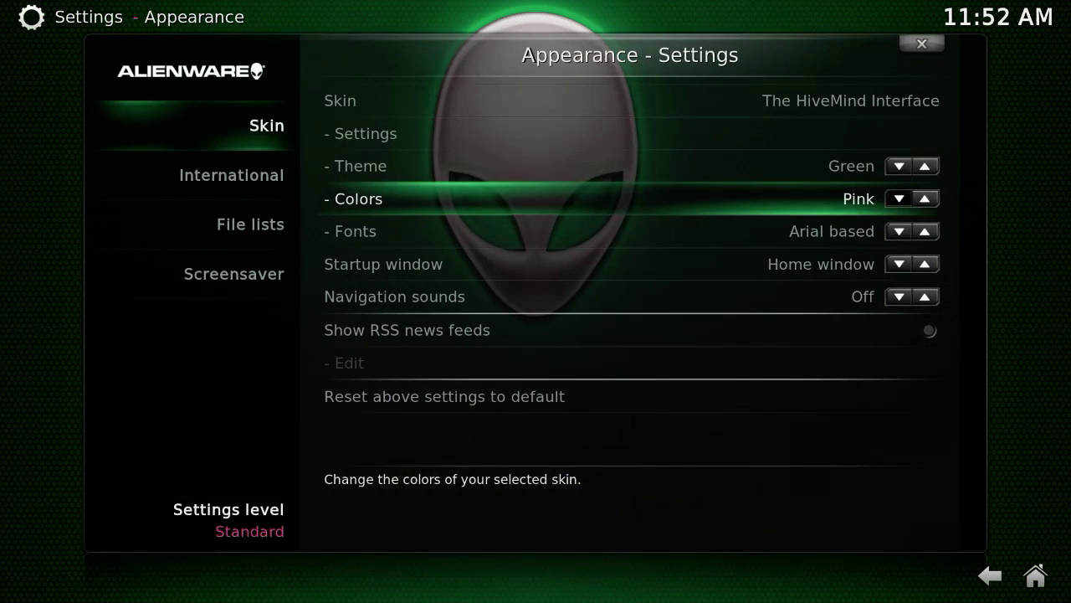
pyautogui.press('Left')
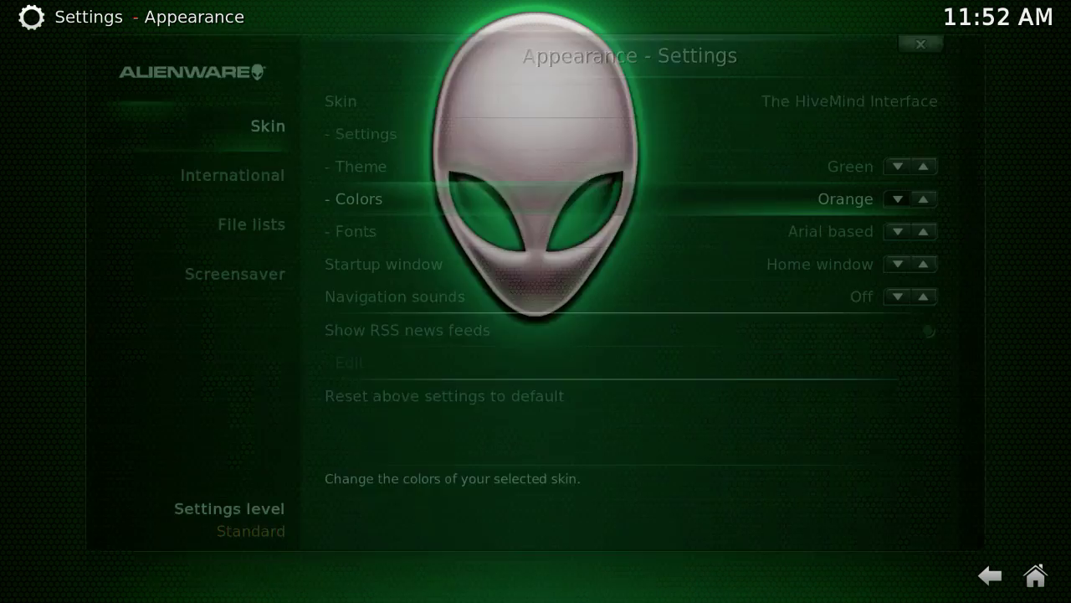
pyautogui.press('Left')
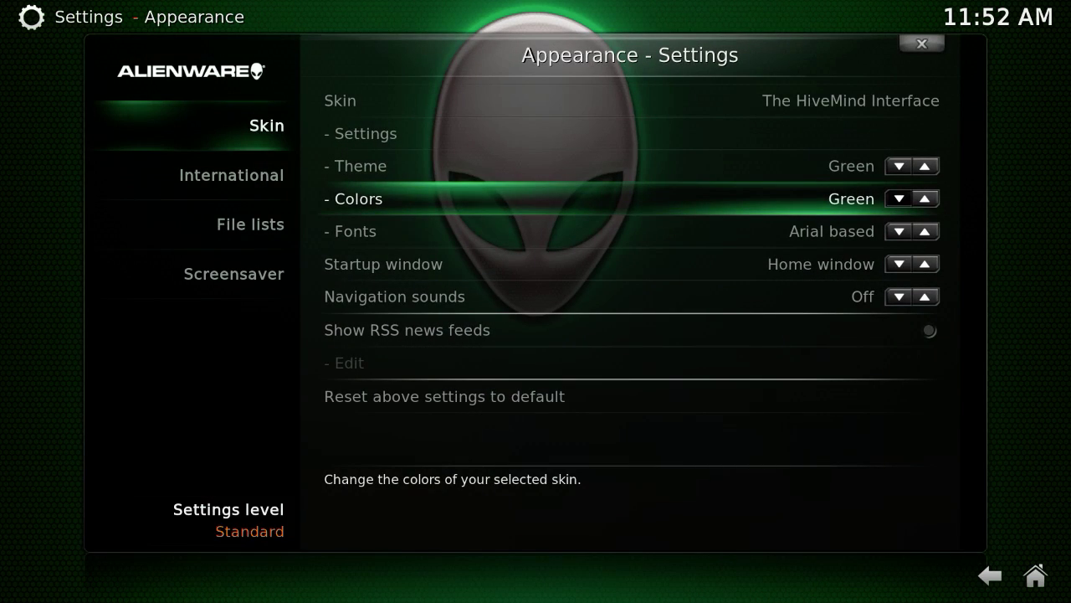
# Step: Preview further skin themes, passing Skin default and Yellow and ending on Silver
pyautogui.press('Up')
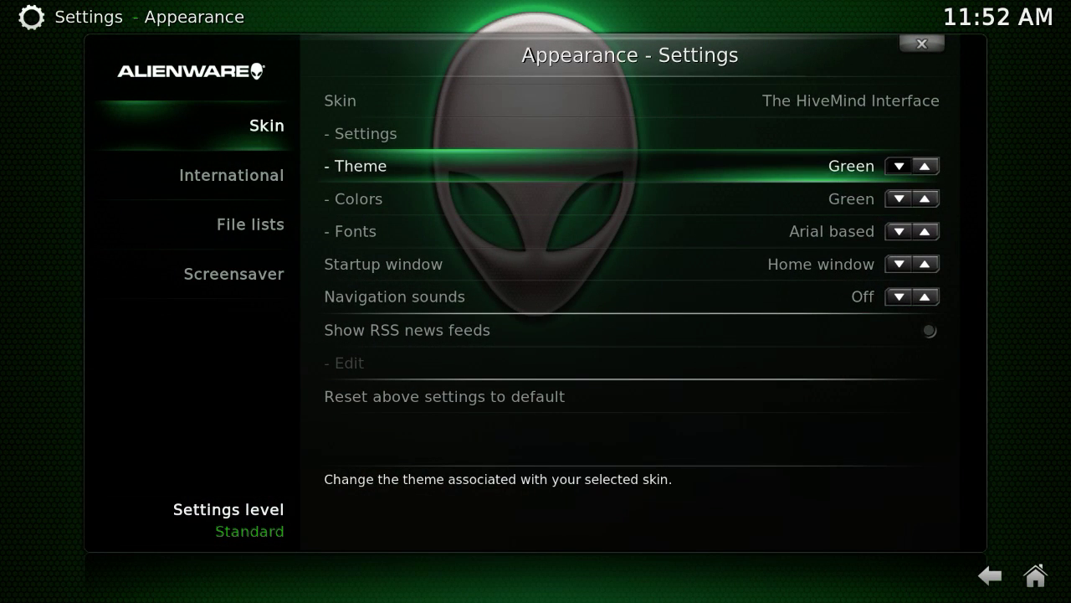
pyautogui.press('Left')
pyautogui.press('Left')
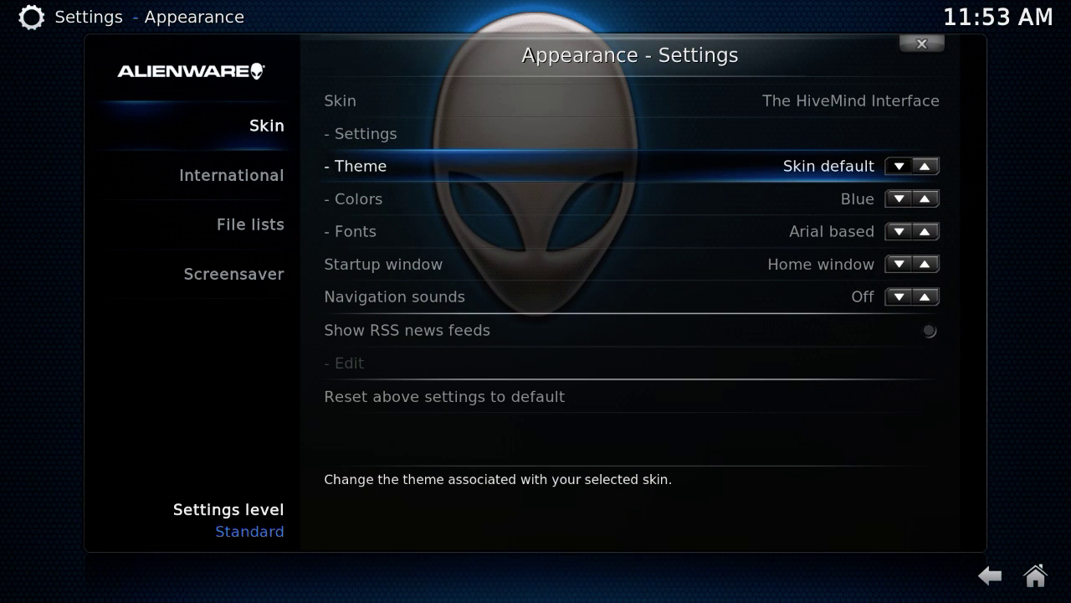
pyautogui.press('Left')
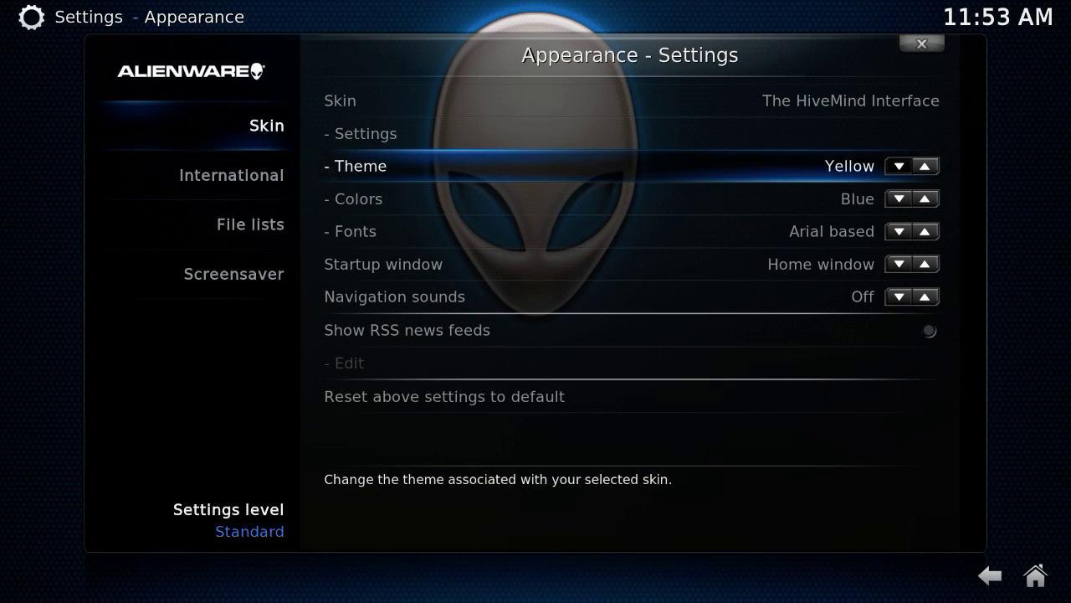
pyautogui.press('Left')
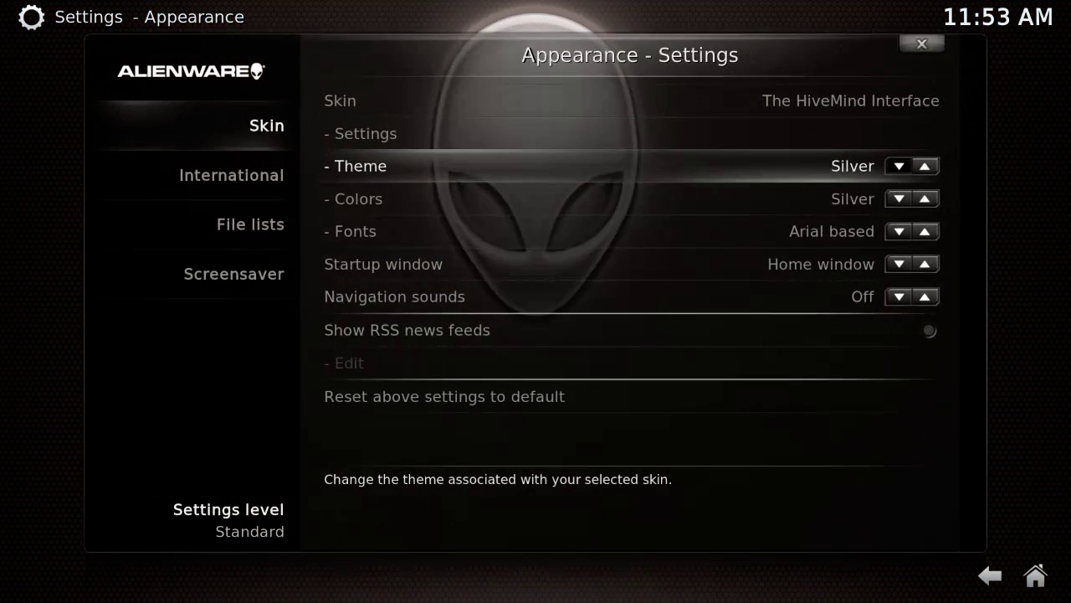
# Step: Preview the Purple, Pink, Orange and Green themes, ending on Skin default
pyautogui.press('Right')
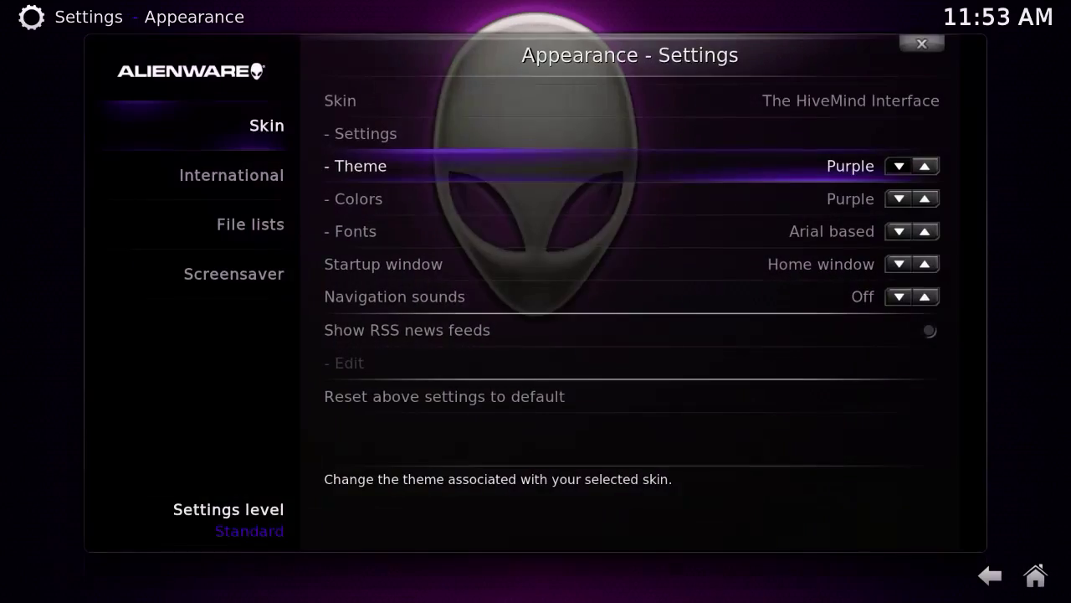
pyautogui.press('Right')
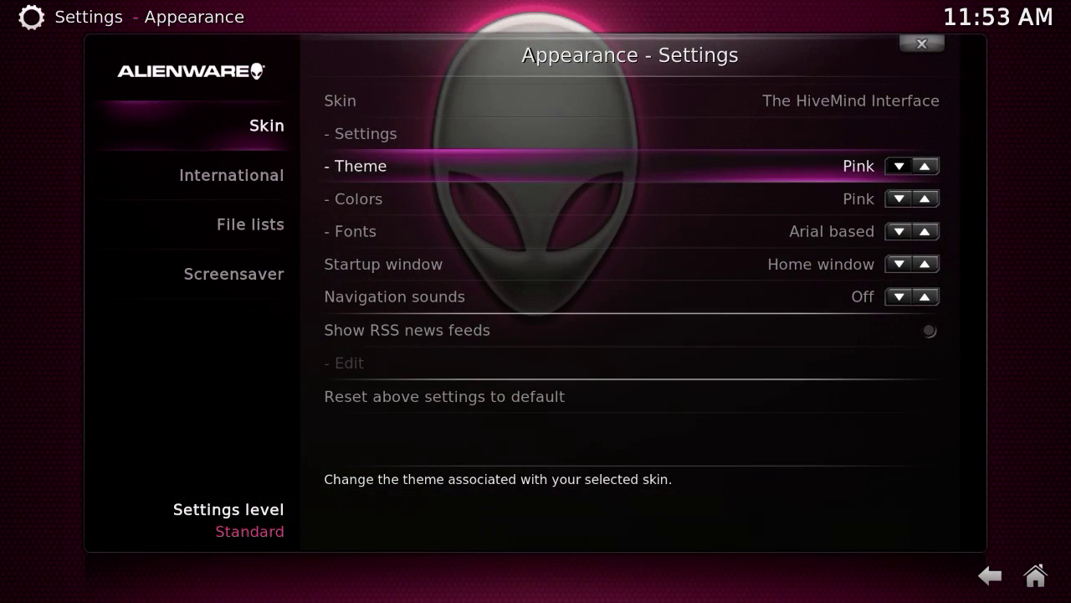
pyautogui.press('Right')
pyautogui.press('Right')
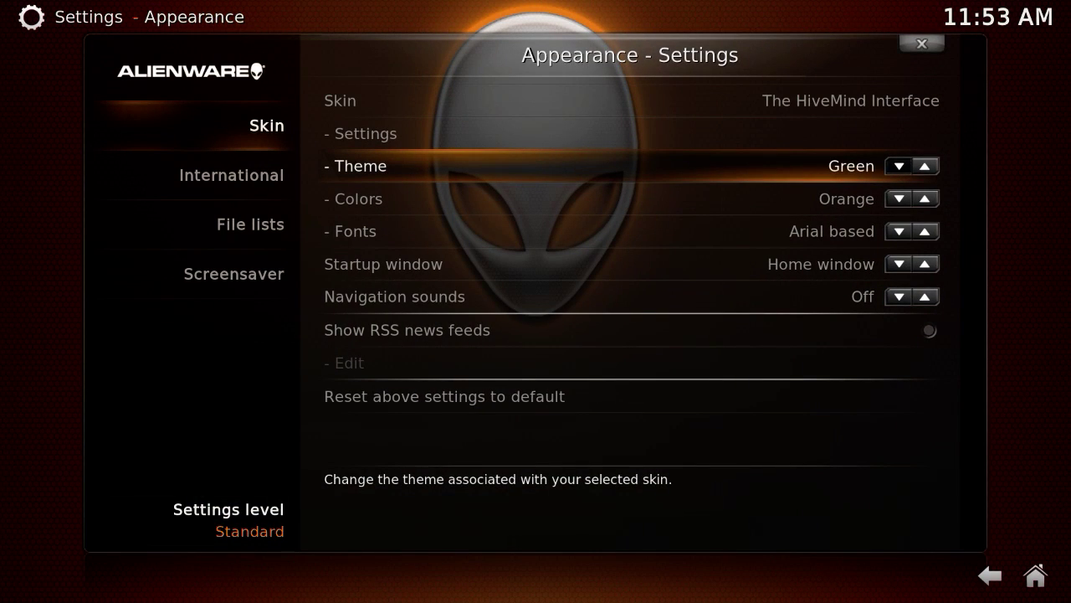
pyautogui.press('Right')
pyautogui.press('Right')
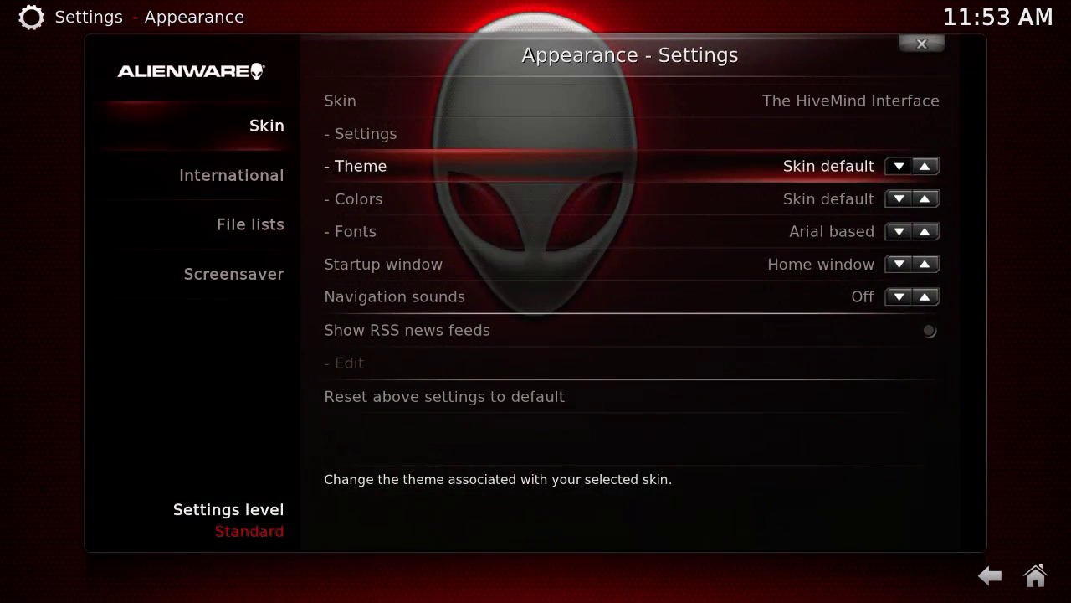
# Step: Set the skin theme to Purple
pyautogui.press('Right')
pyautogui.press('Right')
pyautogui.press('Right')
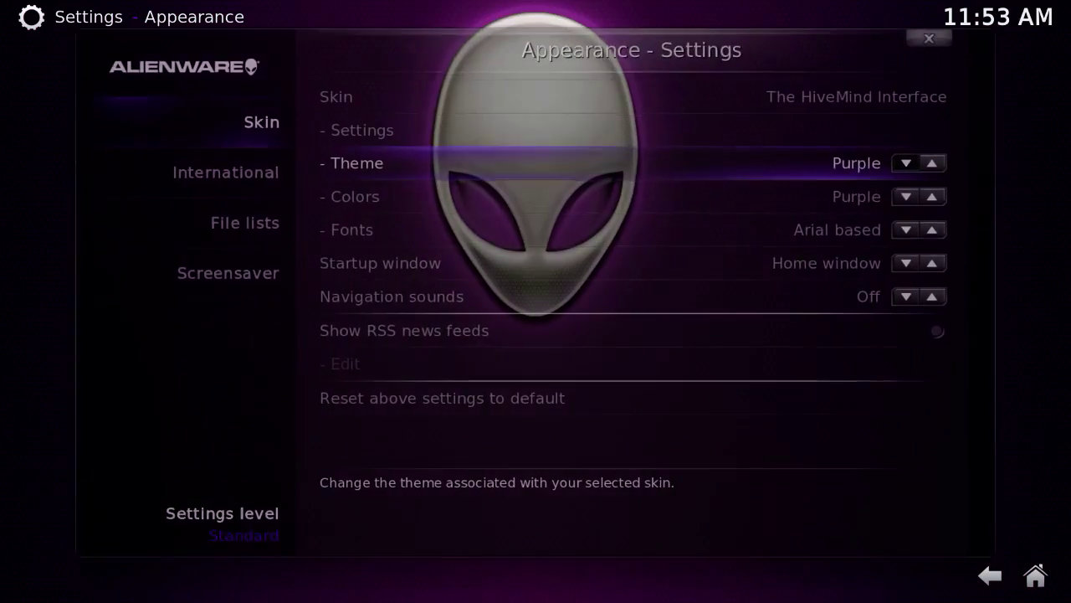
# Step: Set the skin colors to Green
pyautogui.press('Down')
pyautogui.press('Right')
pyautogui.press('Right')
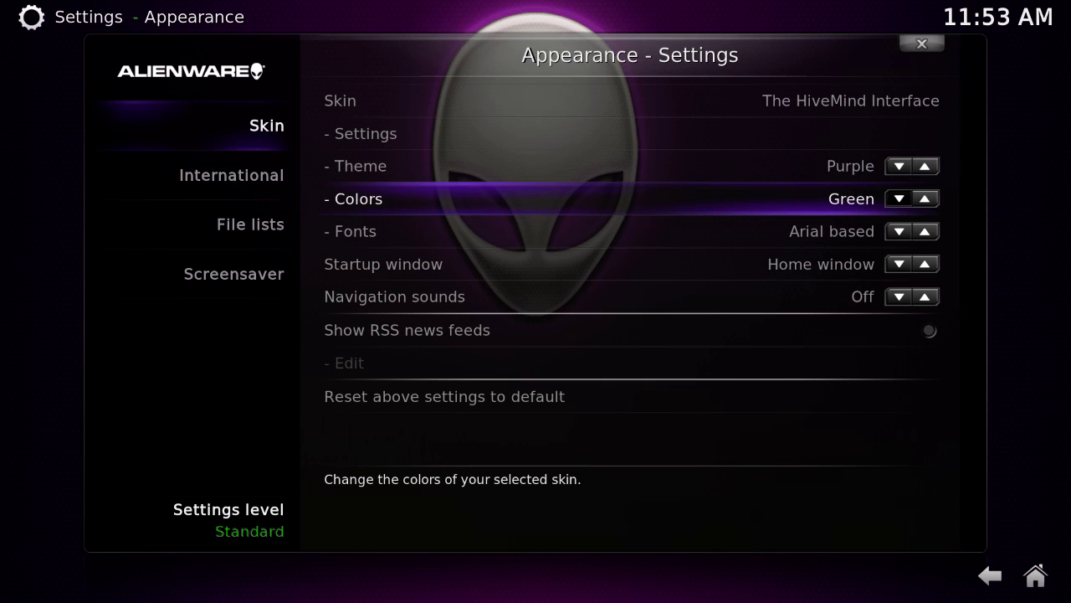
# Step: Open the skin's own settings and go to the Background options
pyautogui.press('Up')
pyautogui.press('Up')
pyautogui.press('Return')
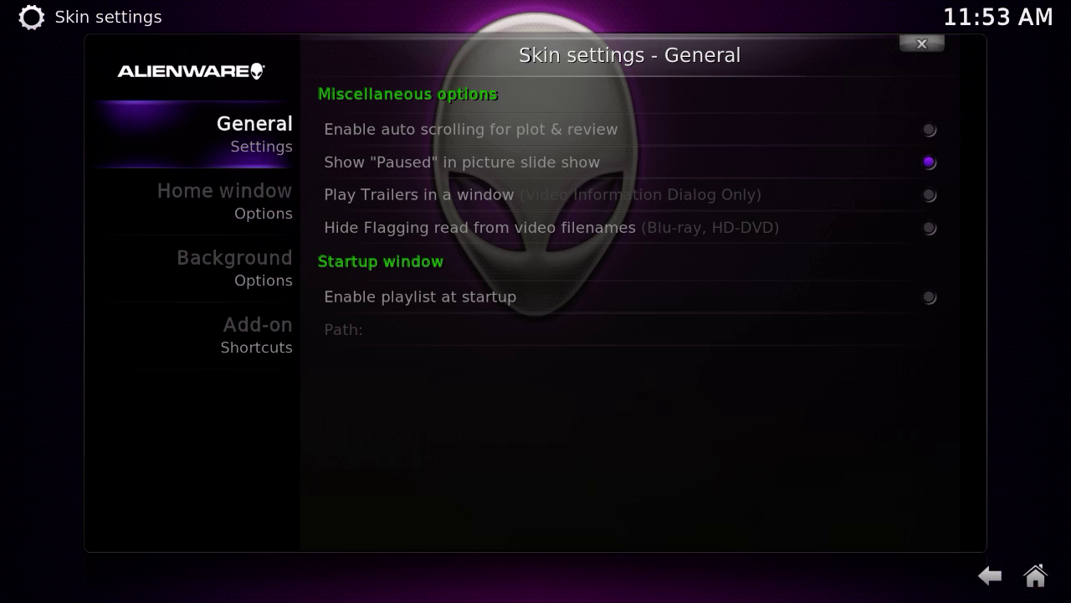
pyautogui.press('Down')
pyautogui.press('Down')
pyautogui.press('Down')
pyautogui.press('Up')
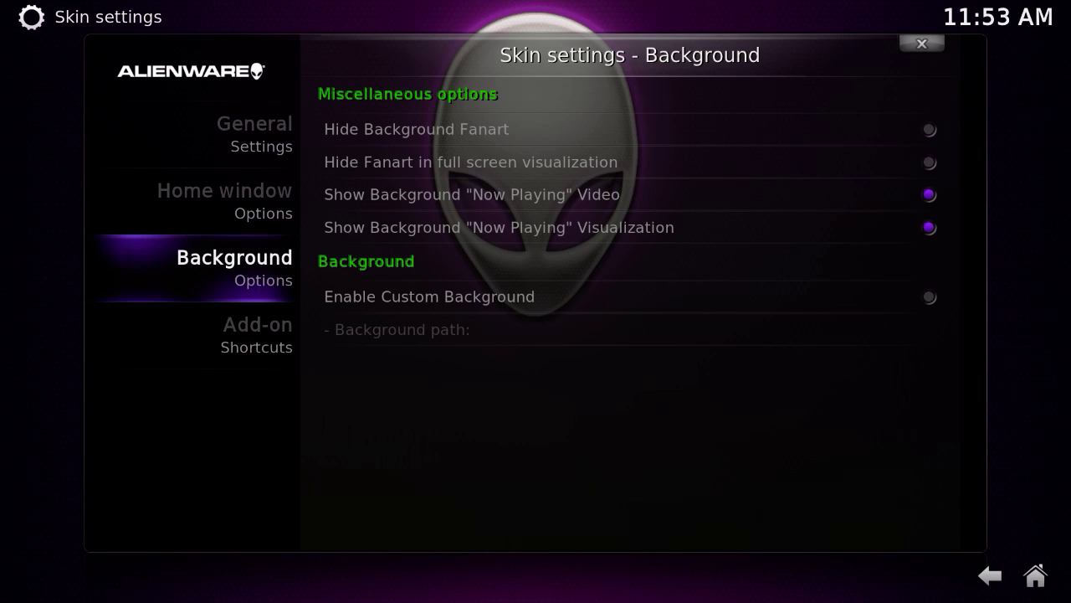
# Step: Enable the custom background in the Background options
pyautogui.press('Right')
pyautogui.press('Down')
pyautogui.press('Down')
pyautogui.press('Down')
pyautogui.press('Down')
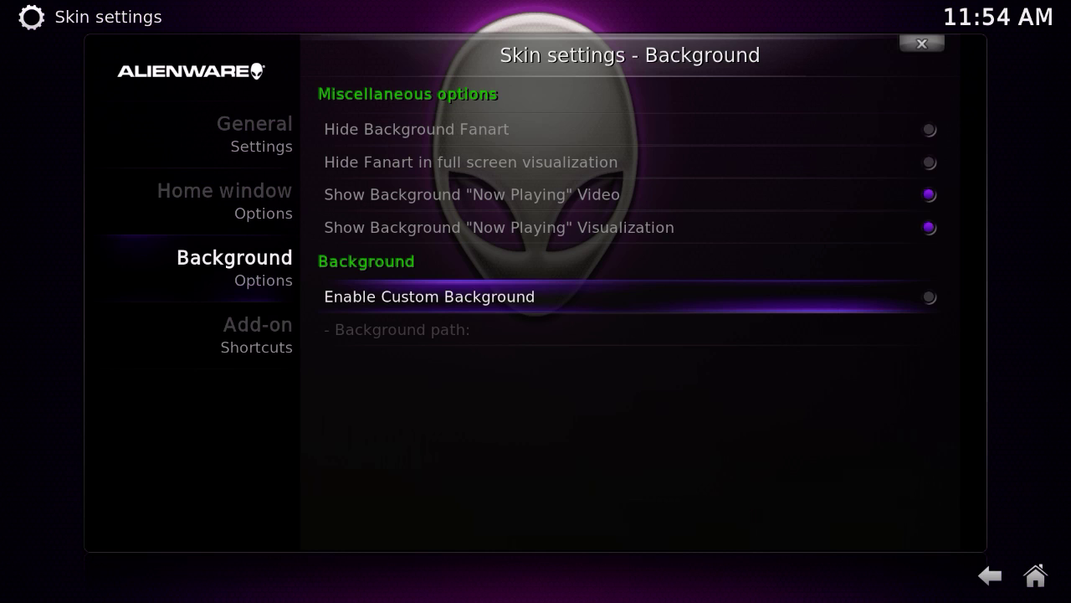
pyautogui.press('Return')
# Step: Browse for the background path image, going from the Home folder through media into the Backgrounds folder
pyautogui.press('Down')
pyautogui.press('Return')
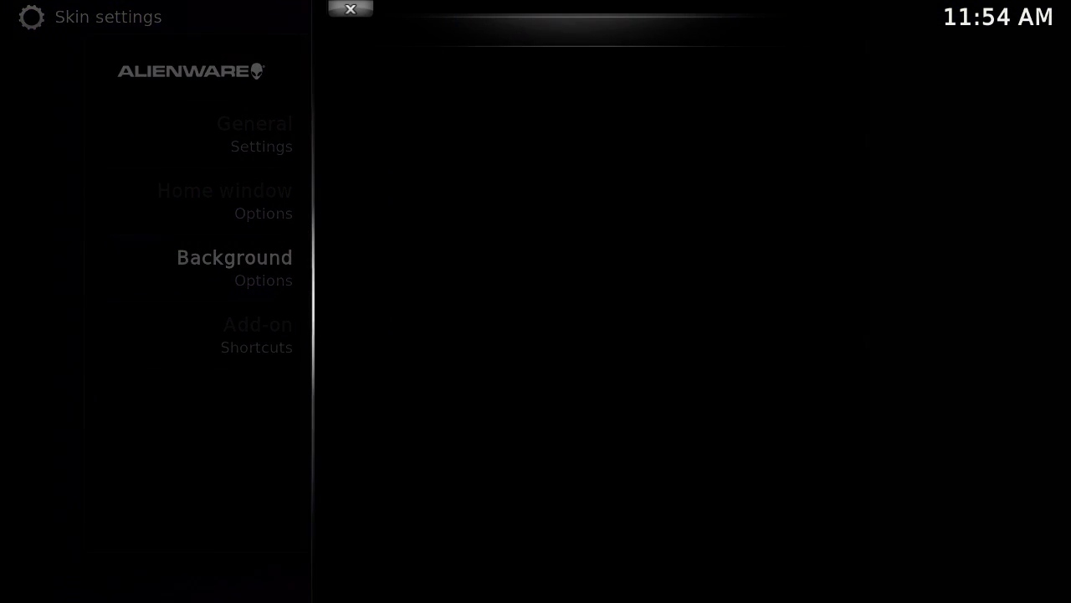
pyautogui.press('Down')
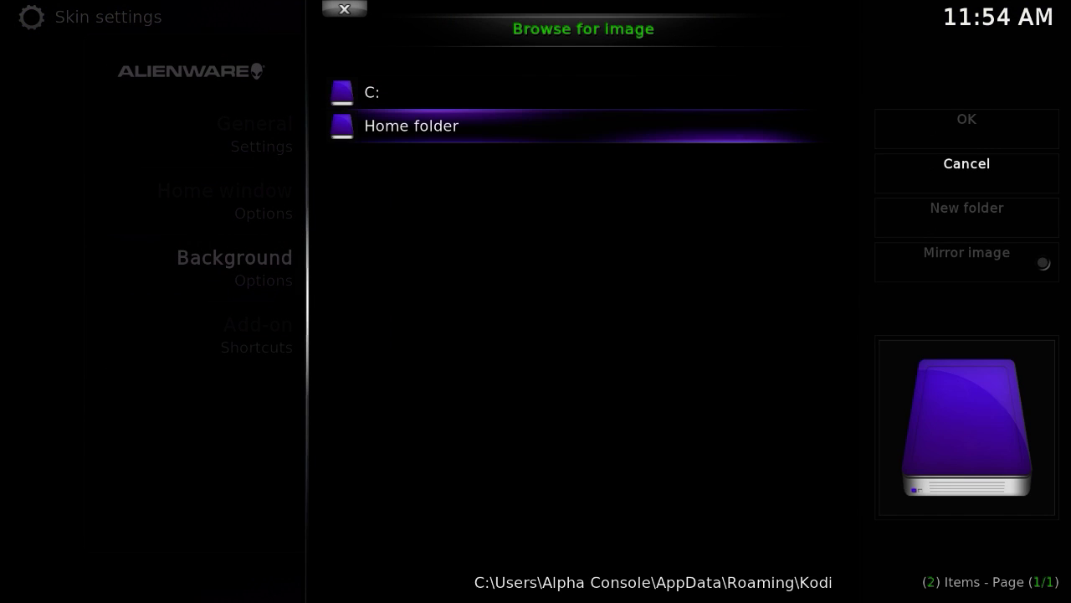
pyautogui.press('Return')
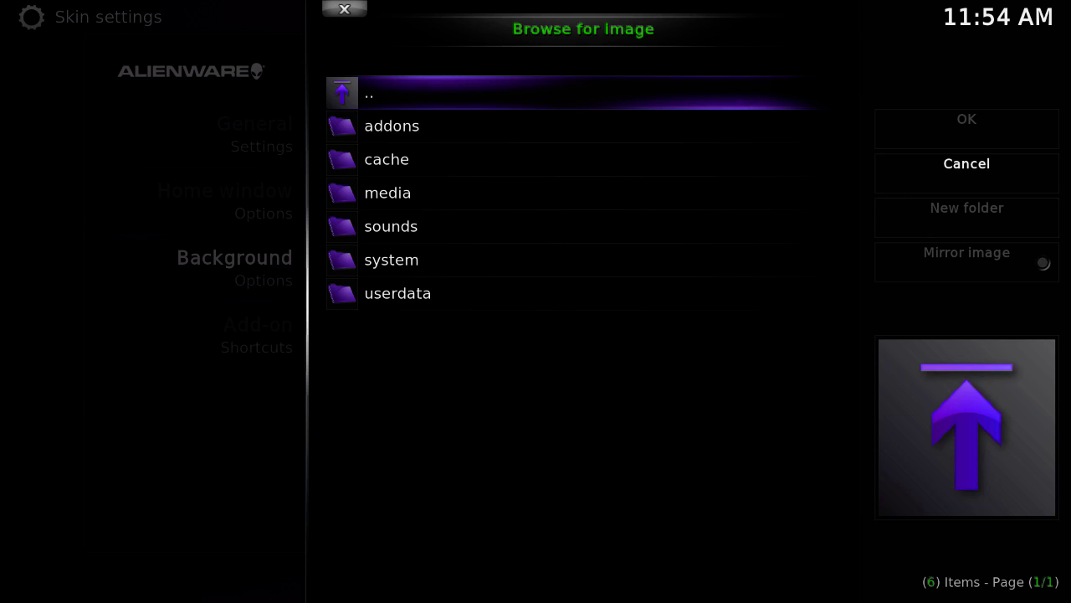
pyautogui.press('Down')
pyautogui.press('Down')
pyautogui.press('Down')
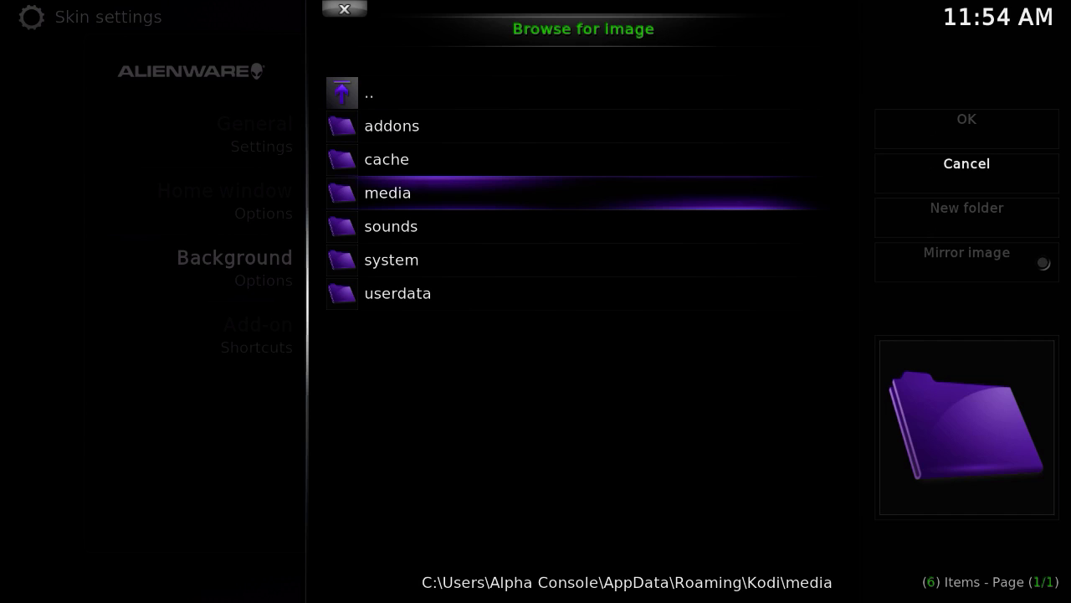
pyautogui.press('Return')
pyautogui.press('Down')
pyautogui.press('Return')
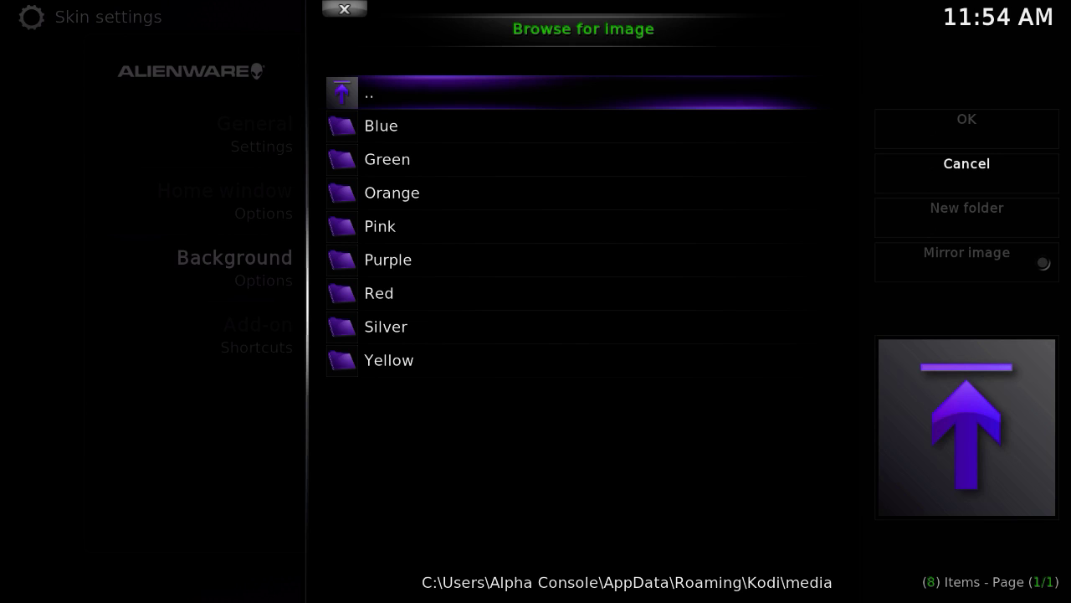
# Step: Open the Green folder among the background color folders
pyautogui.press('Down')
pyautogui.press('Down')
pyautogui.press('Down')
pyautogui.press('Down')
pyautogui.press('Down')
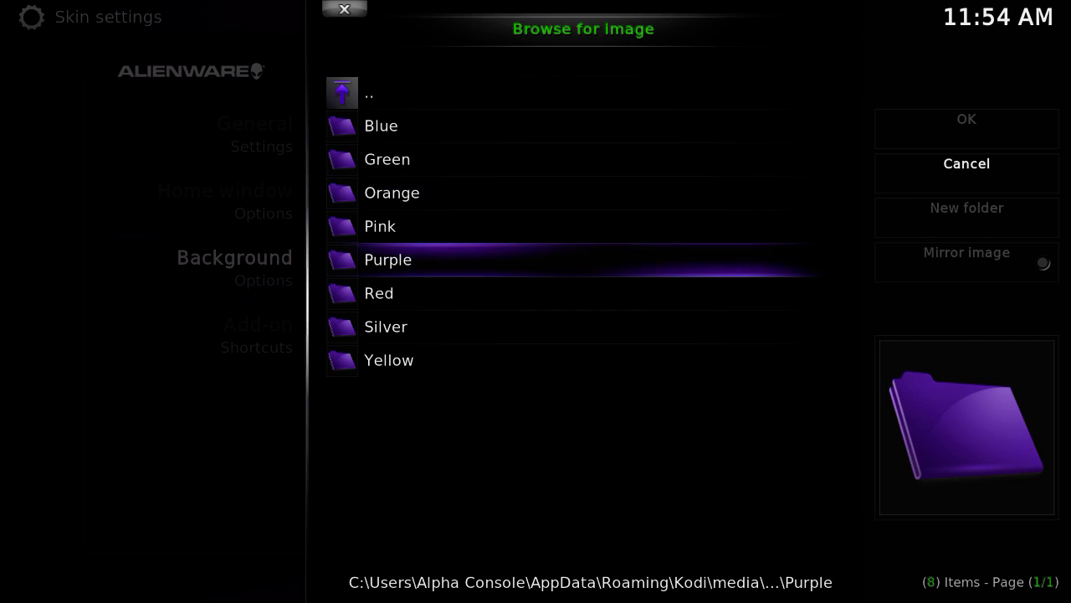
pyautogui.press('Up')
pyautogui.press('Up')
pyautogui.press('Up')
pyautogui.press('Return')
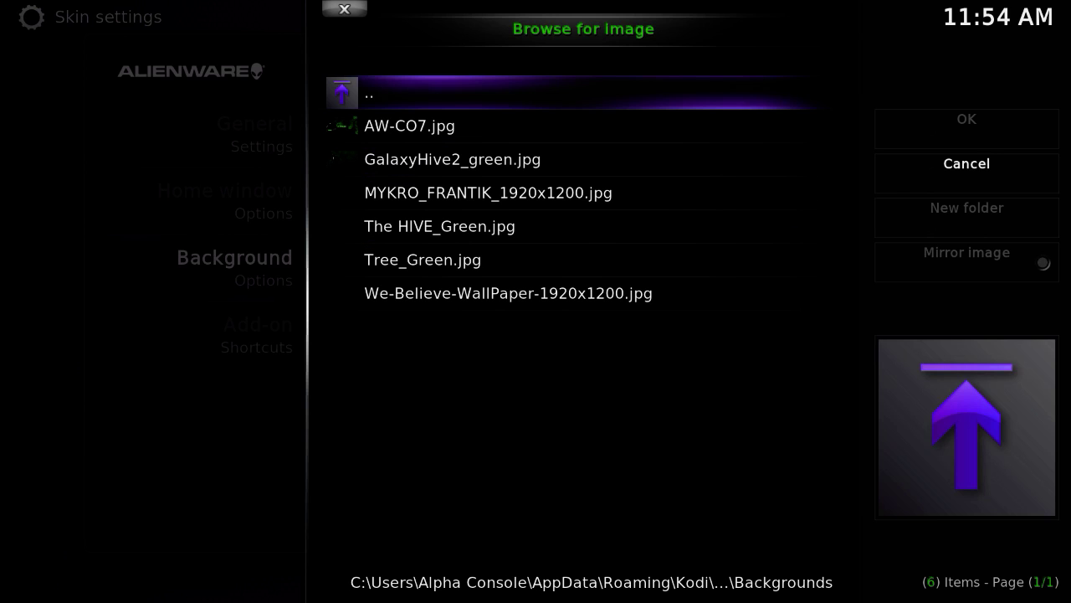
# Step: Choose The HIVE_Green.jpg as the custom background image
pyautogui.press('Down')
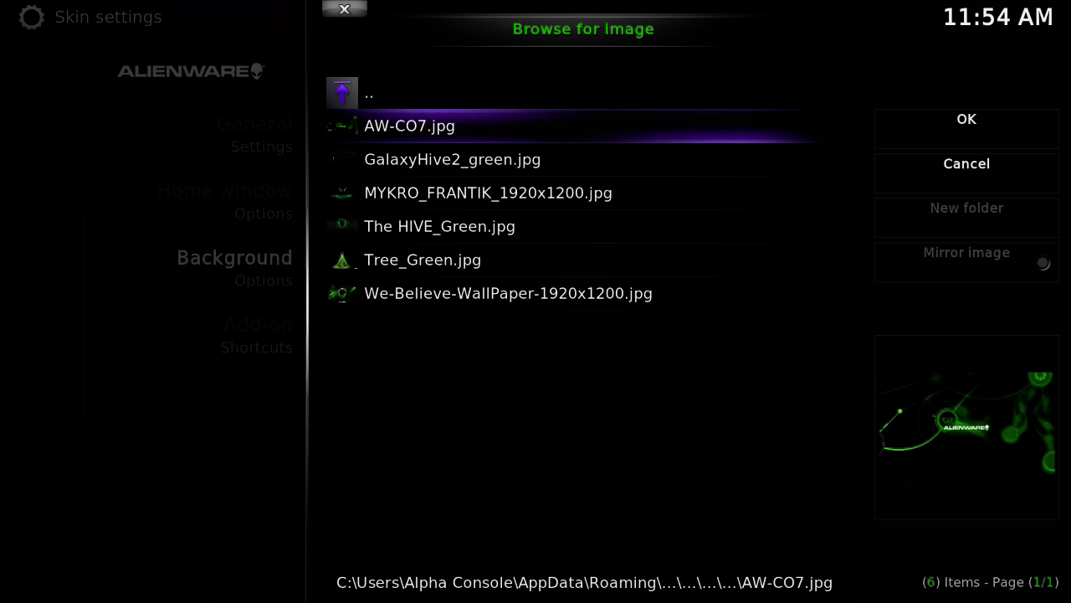
pyautogui.press('Down')
pyautogui.press('Down')
pyautogui.press('Down')
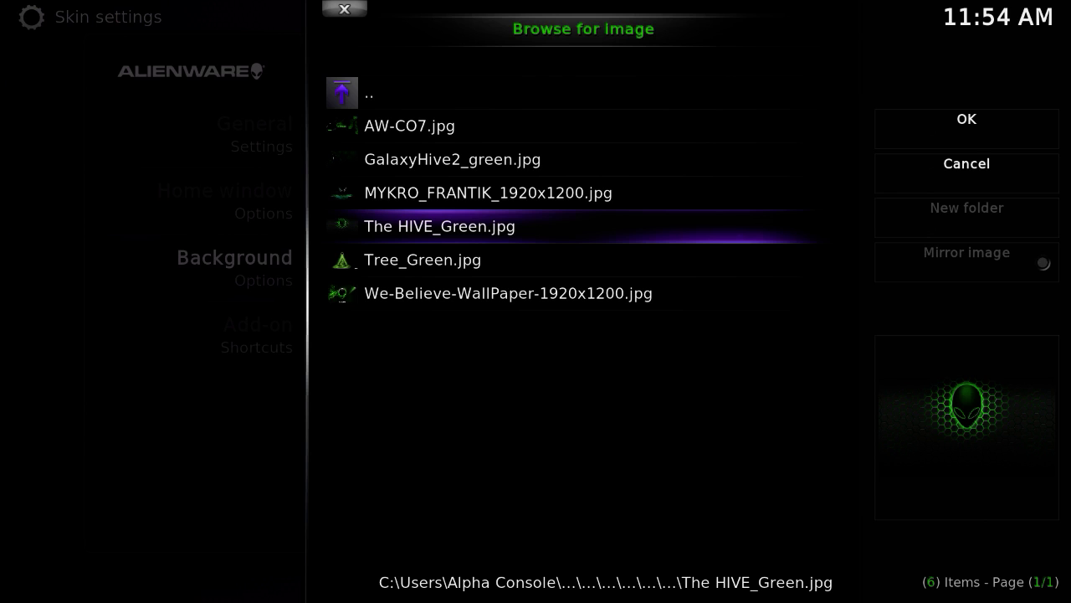
pyautogui.press('Return')
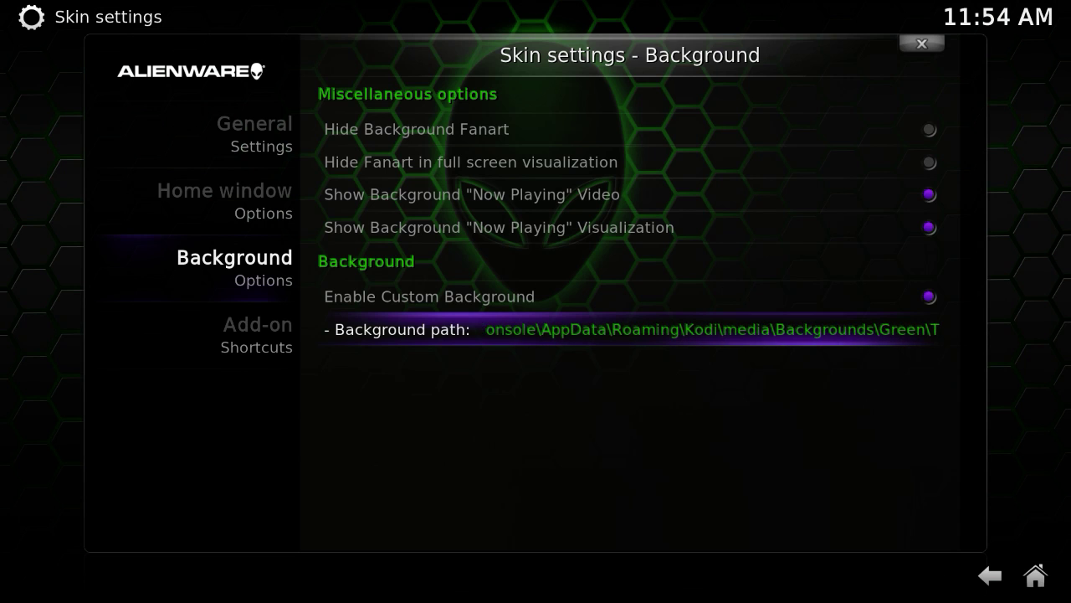
# Step: Reopen the background image browser and go up from the Green folder to the list of drives
pyautogui.press('Escape')
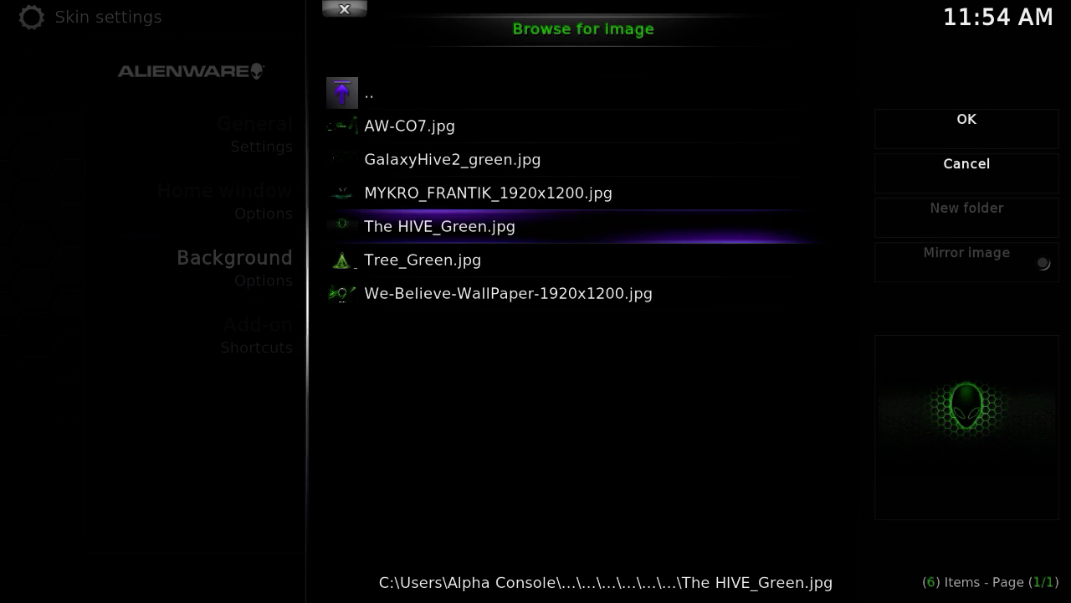
pyautogui.press('Up')
pyautogui.press('Up')
pyautogui.press('Up')
pyautogui.press('Up')
pyautogui.press('Return')
pyautogui.press('Return')
pyautogui.press('Return')
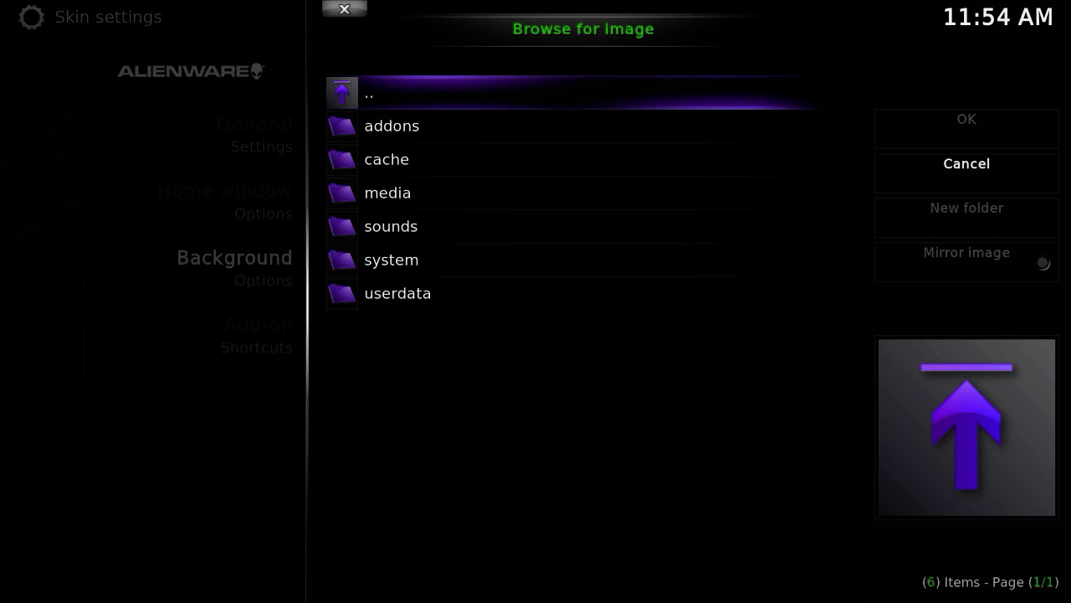
pyautogui.press('Return')
# Step: Retrace the path to the background color folders through Home folder, media and Backgrounds
pyautogui.press('Down')
pyautogui.press('Return')
pyautogui.press('Down')
pyautogui.press('Down')
pyautogui.press('Down')
pyautogui.press('Return')
pyautogui.press('Down')
pyautogui.press('Return')
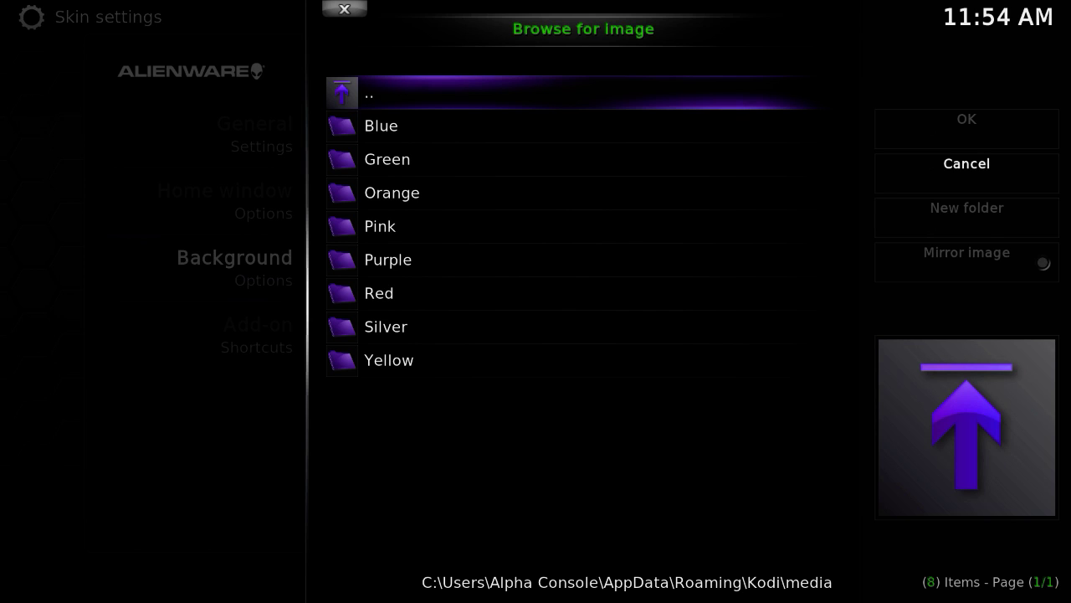
# Step: Leave the image browser and the settings, and return to the home screen
pyautogui.press('BackSpace')
pyautogui.press('BackSpace')
pyautogui.press('BackSpace')
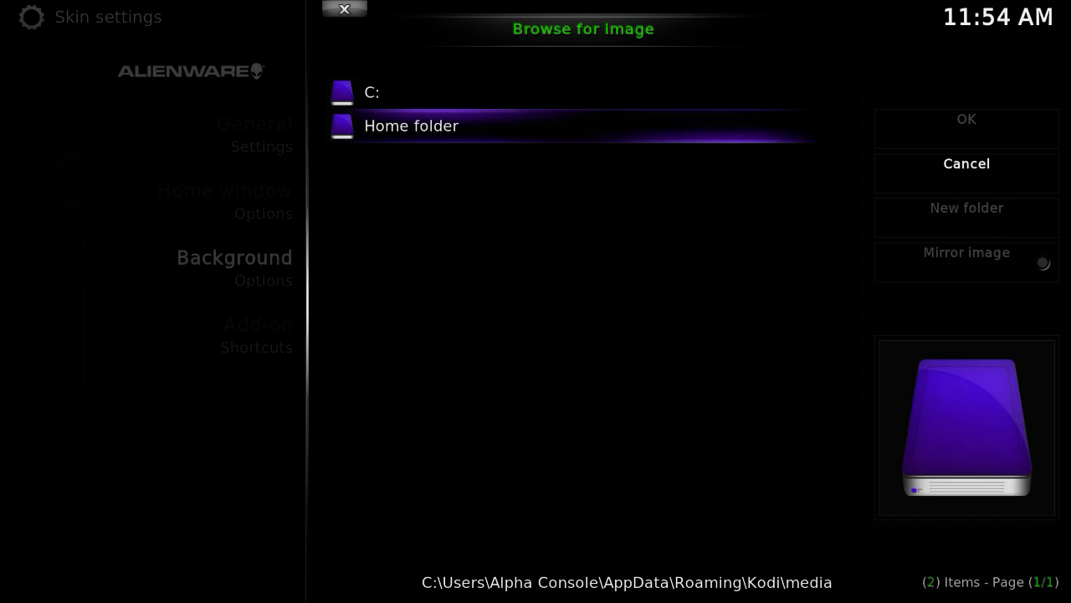
pyautogui.press('BackSpace')
pyautogui.press('BackSpace')
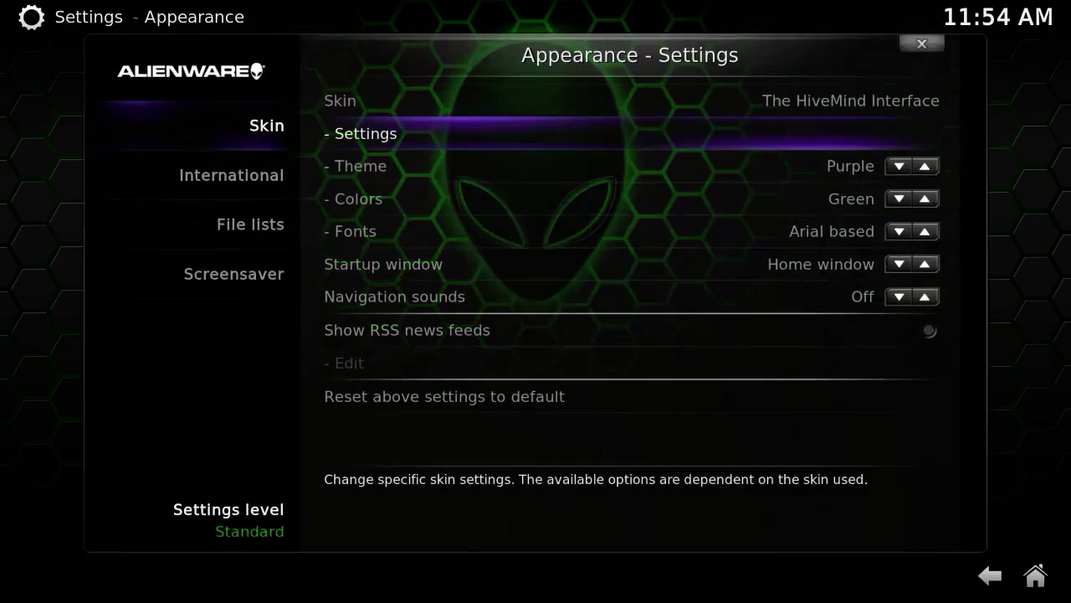
pyautogui.press('BackSpace')
pyautogui.press('BackSpace')
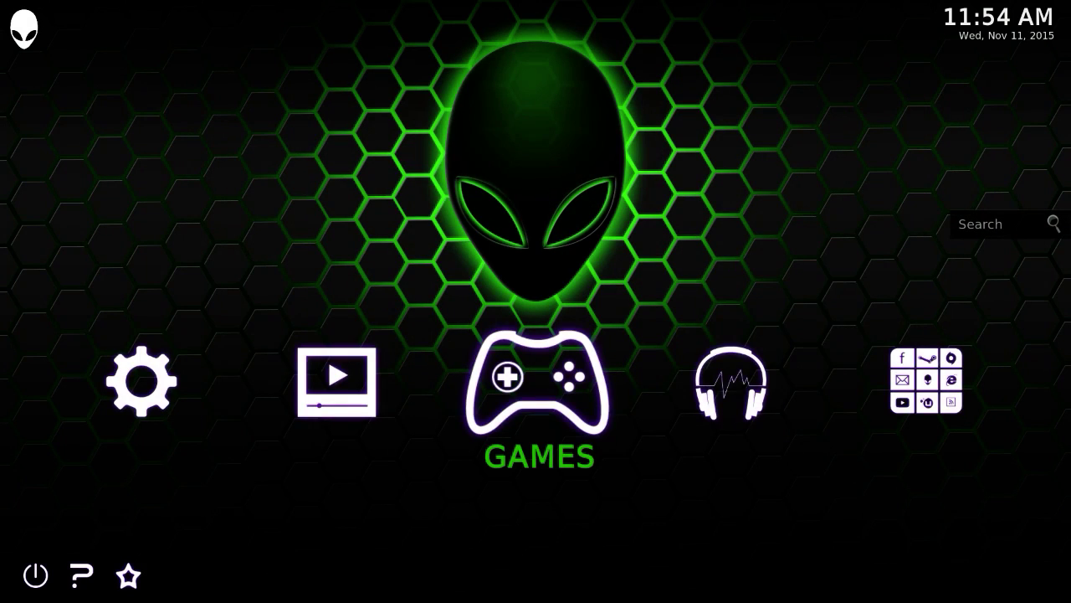